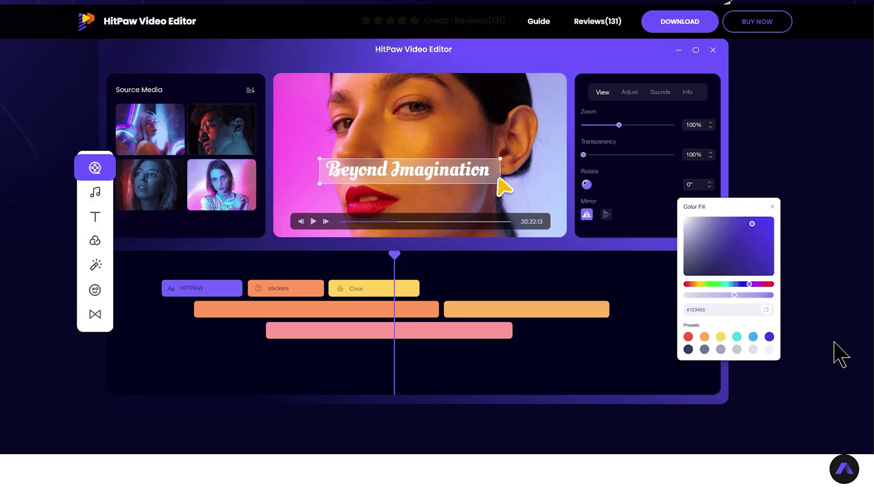
# Look over the HitPaw Video Editor product page and its feature overview.
pyautogui.scroll(10, 841, 367)
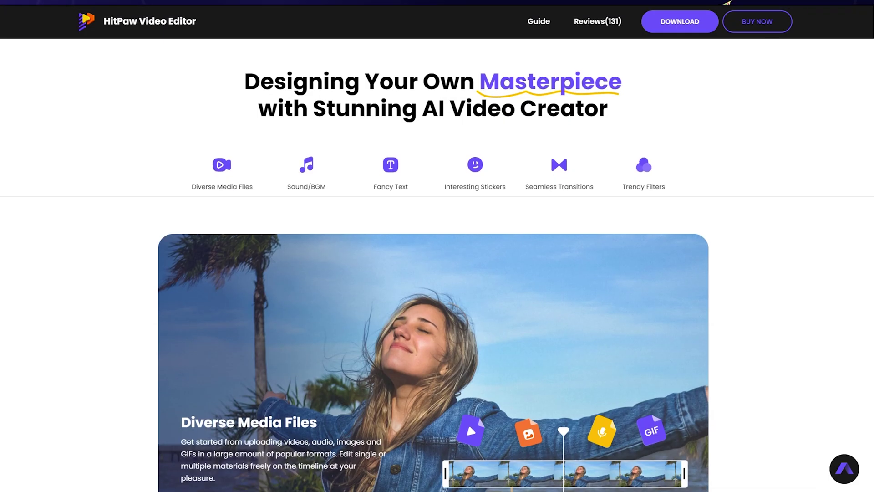
pyautogui.scroll(-2, 437, 274)
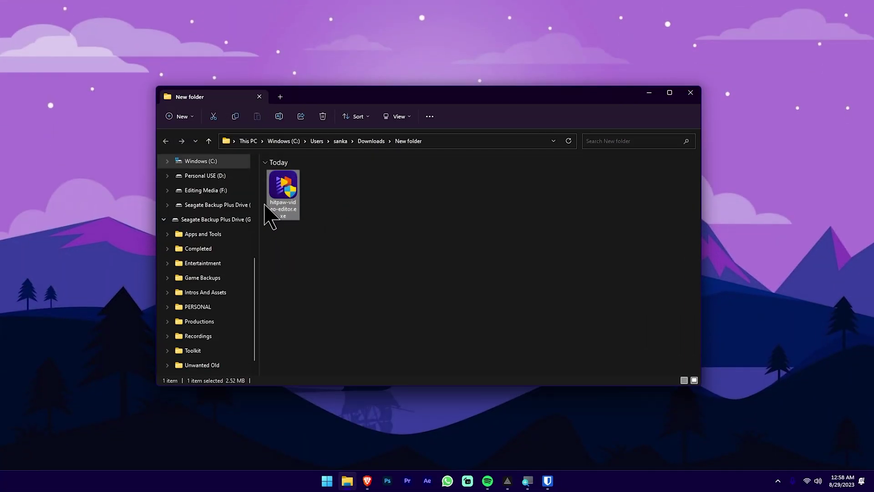
# Run the hitpaw-video-editor.exe installer, allow it to make changes, install the program and start it.
pyautogui.doubleClick(287, 196)
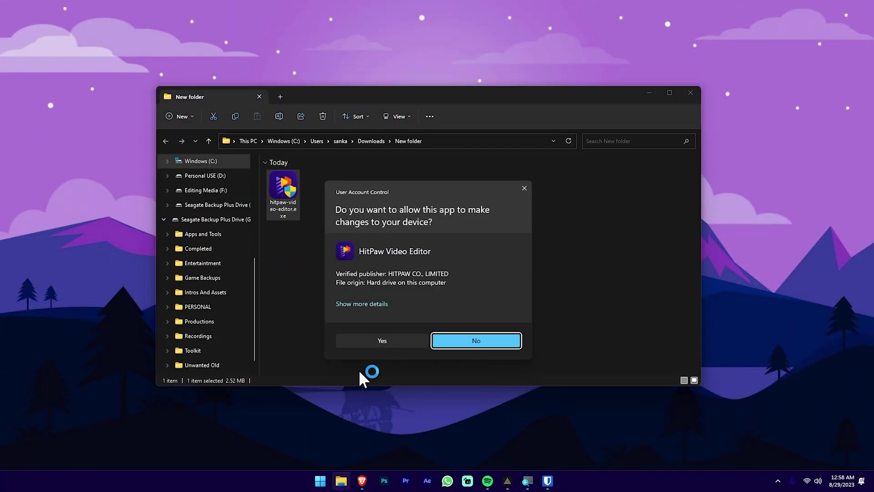
pyautogui.click(362, 340)
pyautogui.click(442, 265)
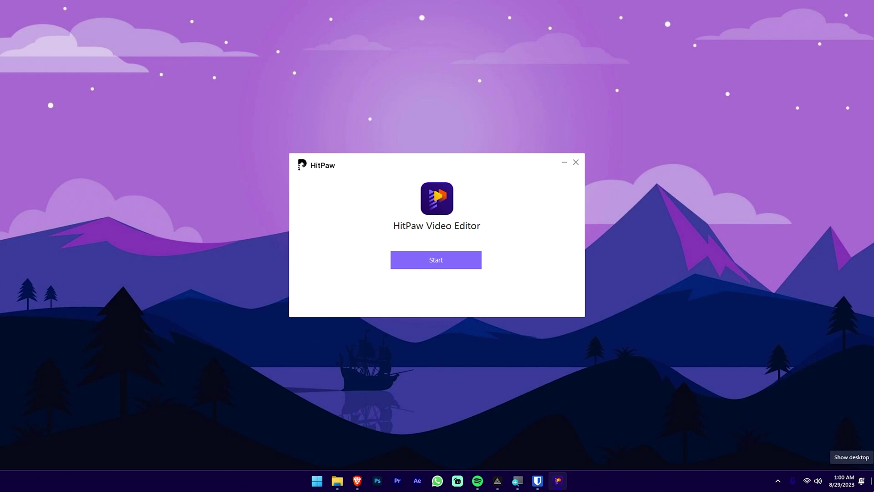
pyautogui.click(440, 265)
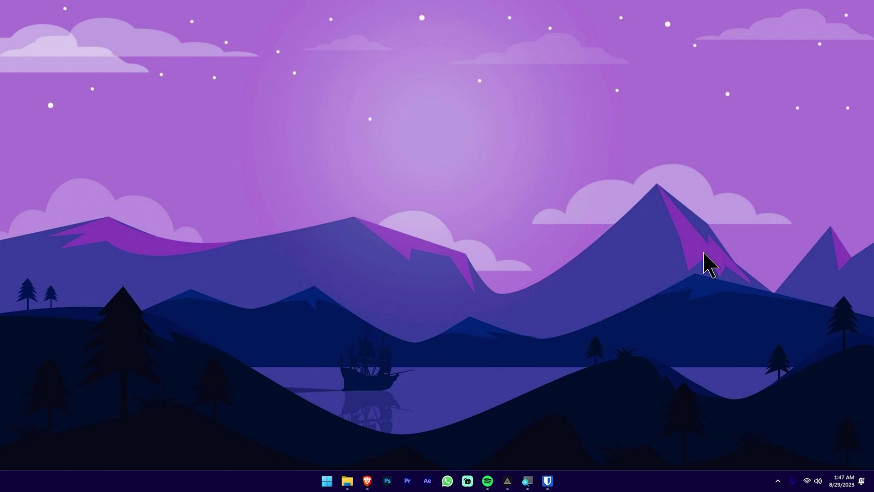
# Launch HitPaw Video Editor from the pinned apps.
pyautogui.press('super')
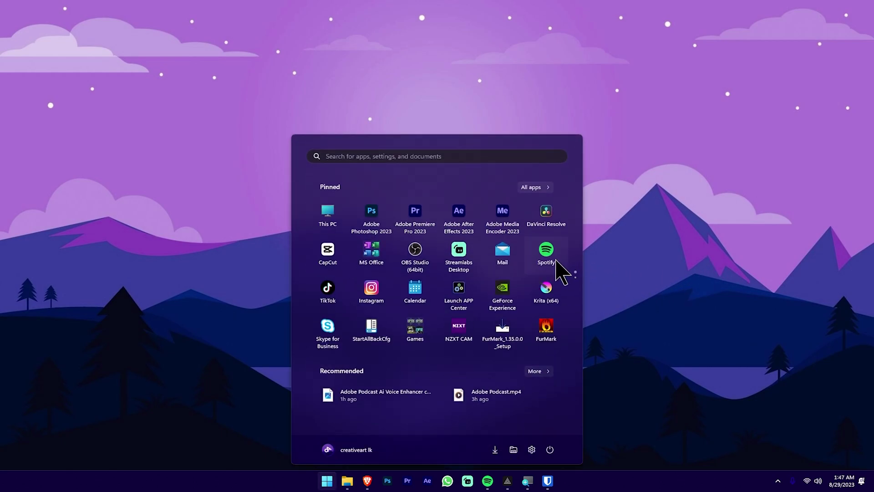
pyautogui.scroll(-2, 560, 273)
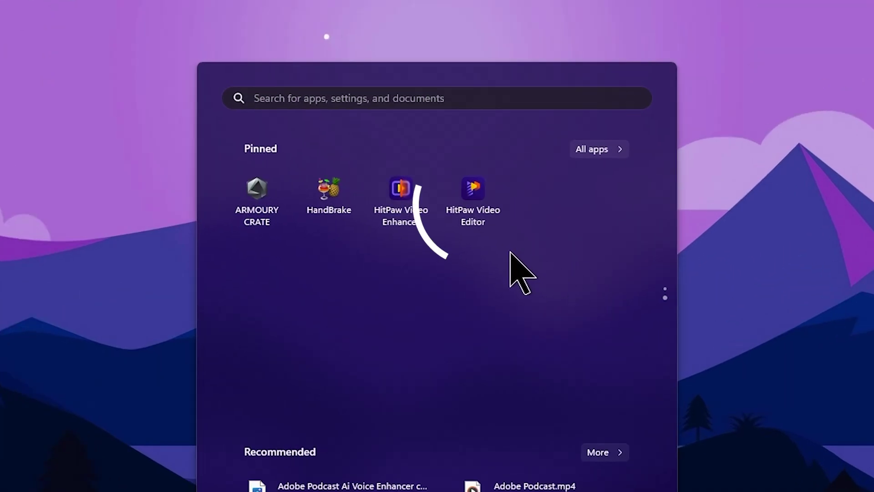
pyautogui.click(471, 212)
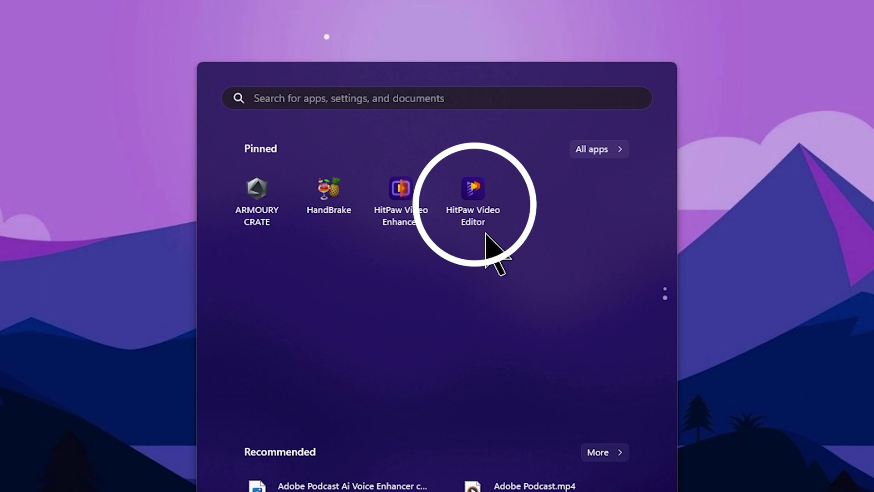
pyautogui.click(483, 200)
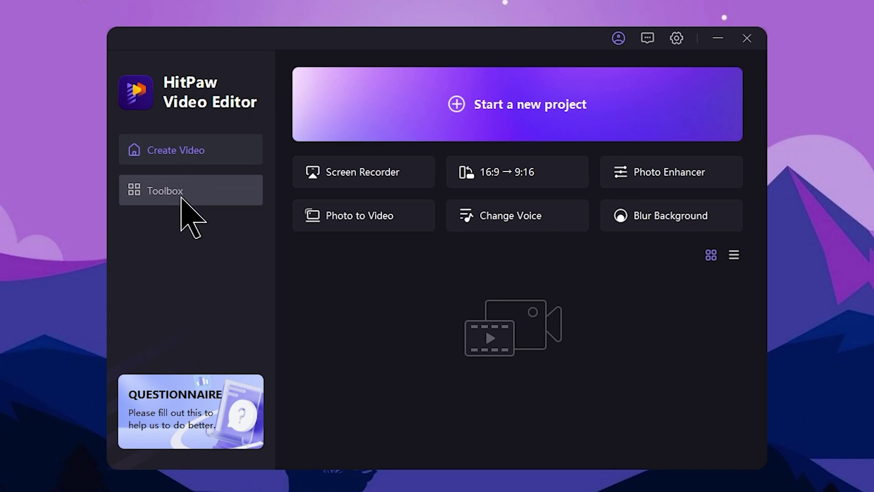
# View the tools offered in the Toolbox and return to the Create Video page.
pyautogui.click(181, 198)
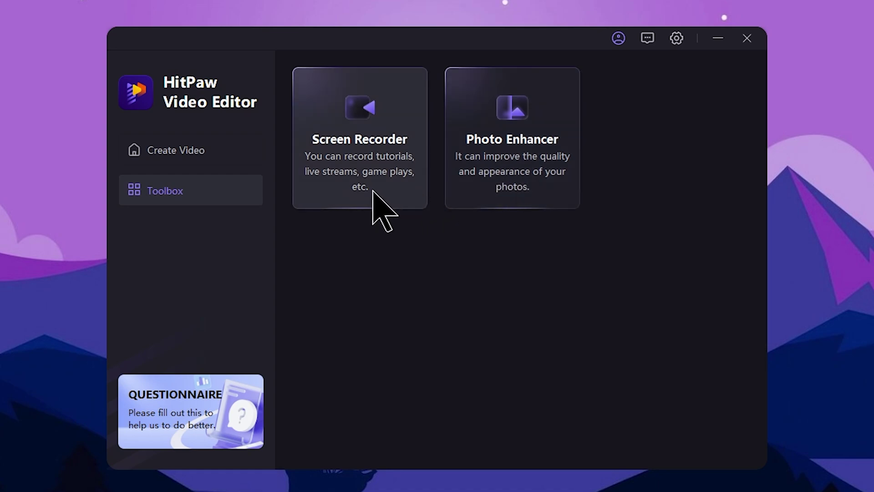
pyautogui.click(229, 154)
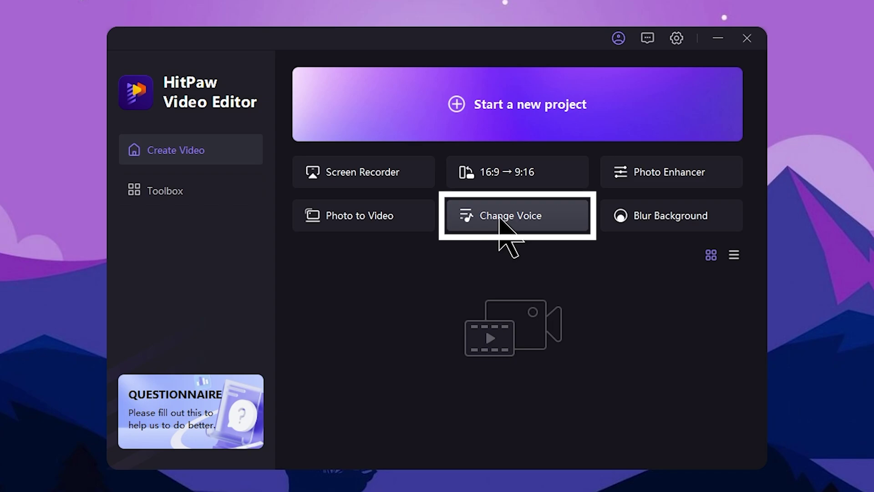
# Open the Screen Recorder and select the full screen as the recording area.
pyautogui.click(362, 176)
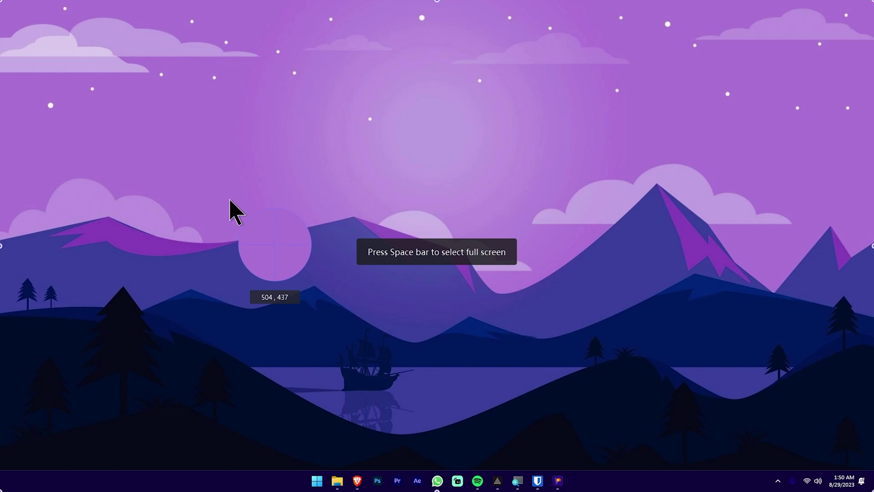
pyautogui.click(229, 198)
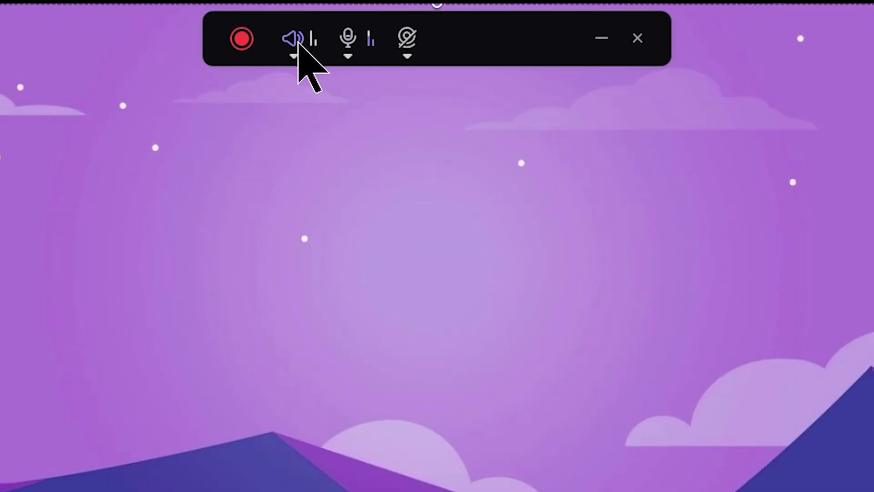
# Examine the recorder's speaker and microphone source options, switching the system sound off and back on.
pyautogui.click(294, 57)
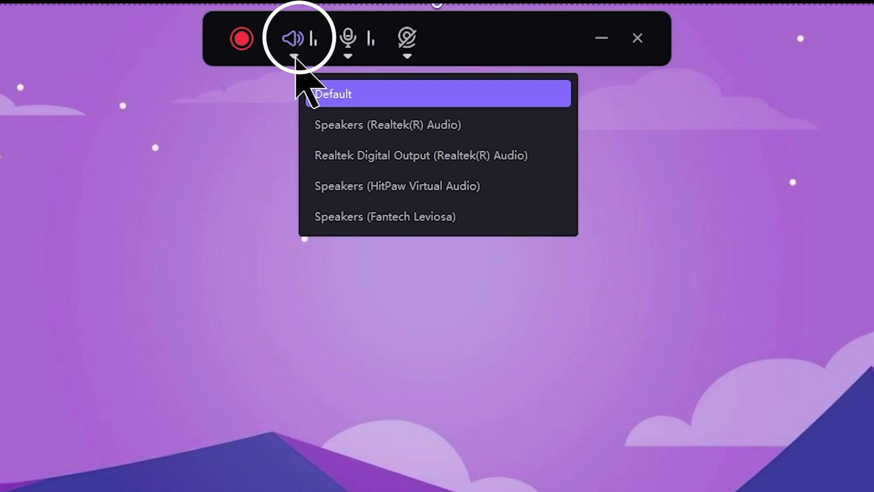
pyautogui.click(294, 57)
pyautogui.click(295, 58)
pyautogui.click(294, 58)
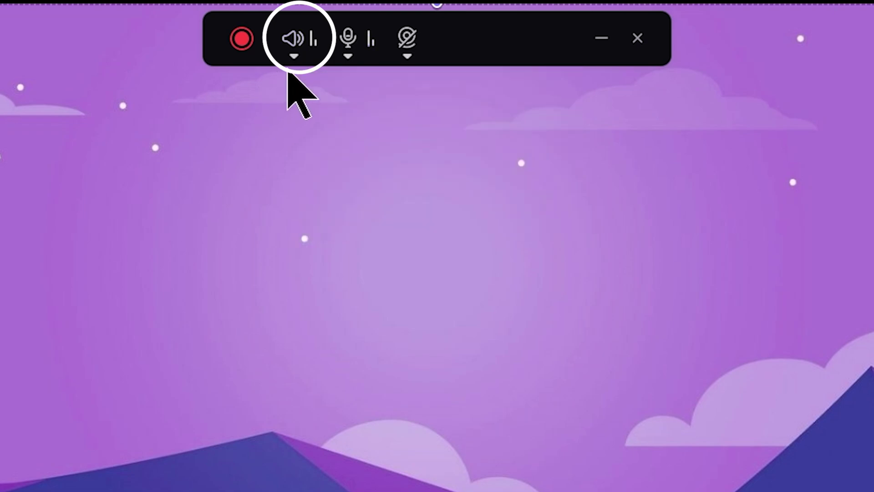
pyautogui.click(295, 37)
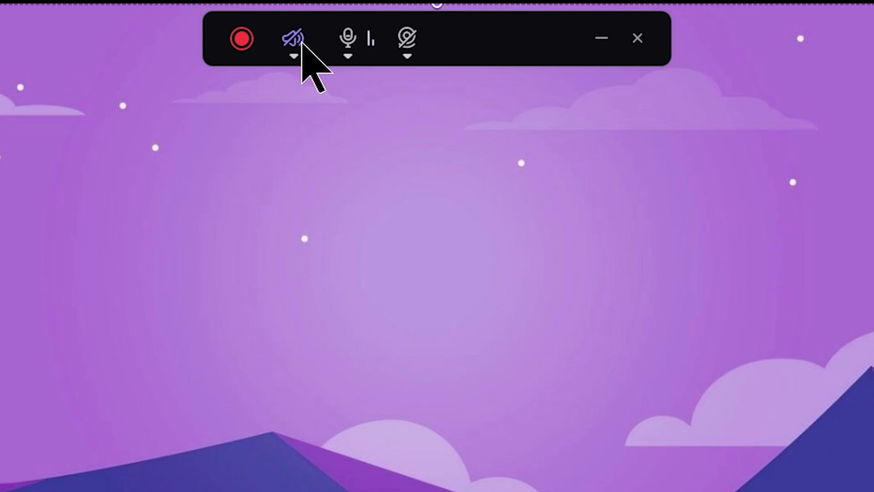
pyautogui.click(296, 38)
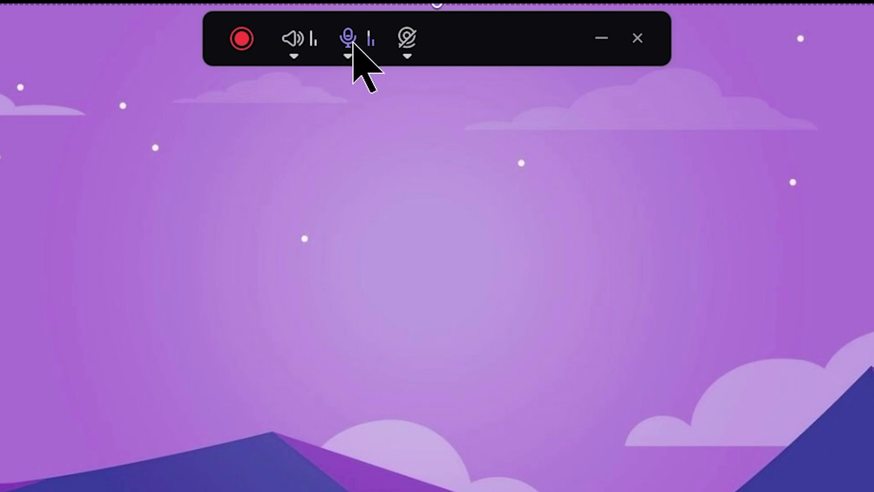
pyautogui.click(349, 57)
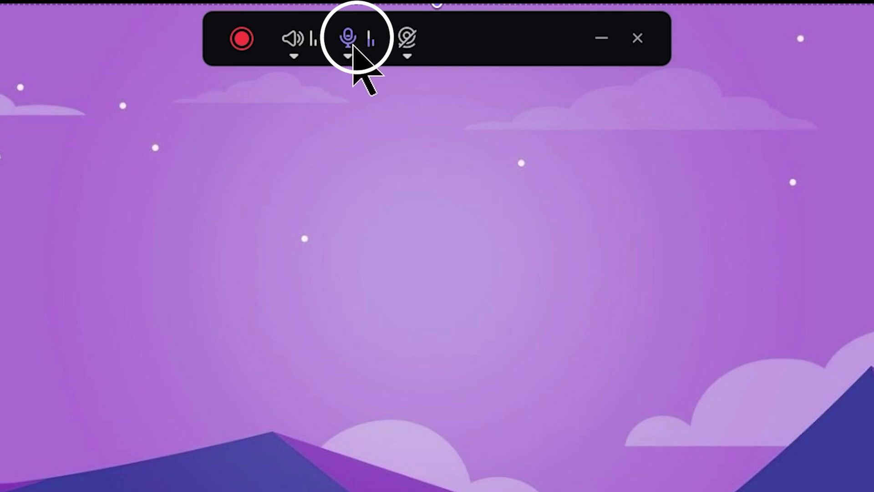
pyautogui.click(348, 57)
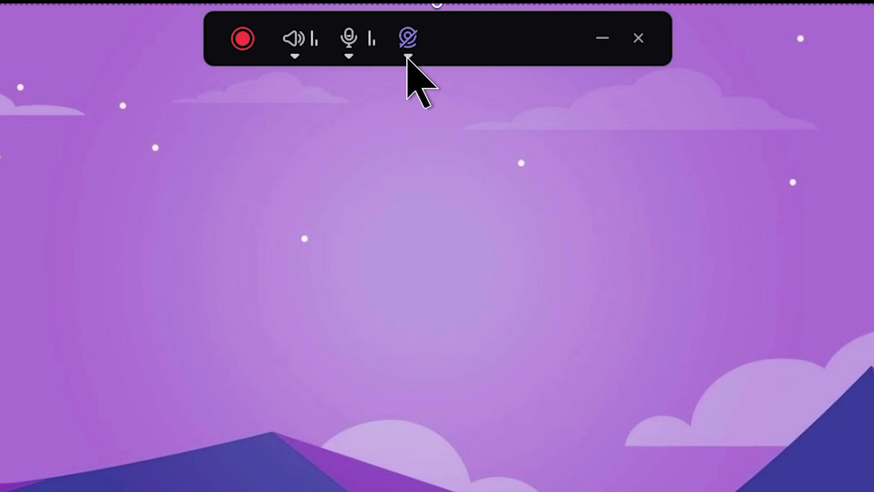
# Choose USB Camera as the webcam source and start the screen recording.
pyautogui.click(409, 57)
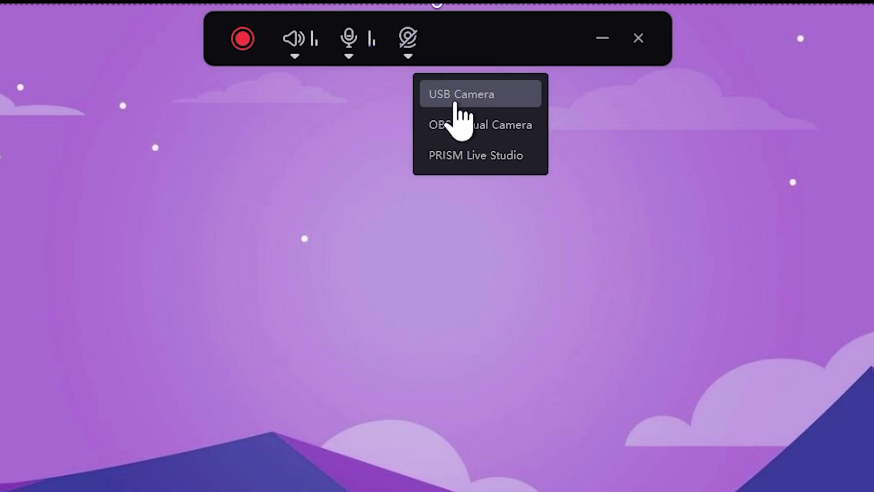
pyautogui.click(479, 96)
pyautogui.click(246, 47)
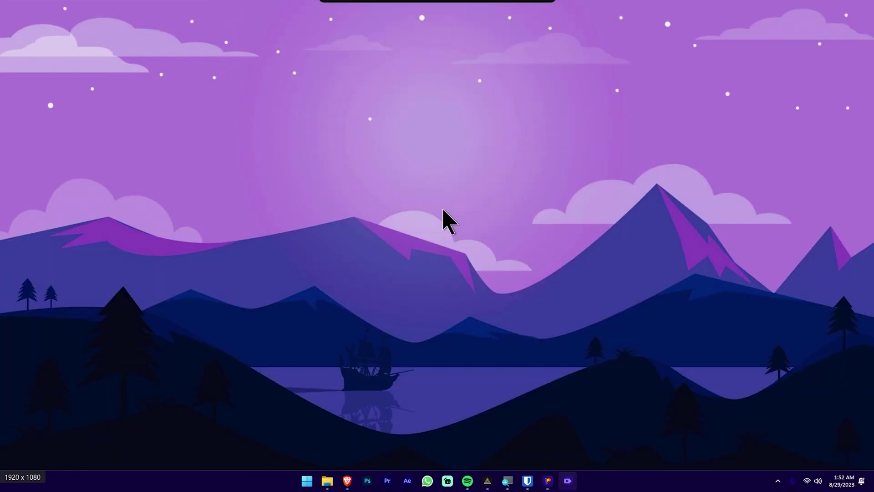
# Stop the screen recording and open the export settings for the recorded video.
pyautogui.moveTo(390, 2)
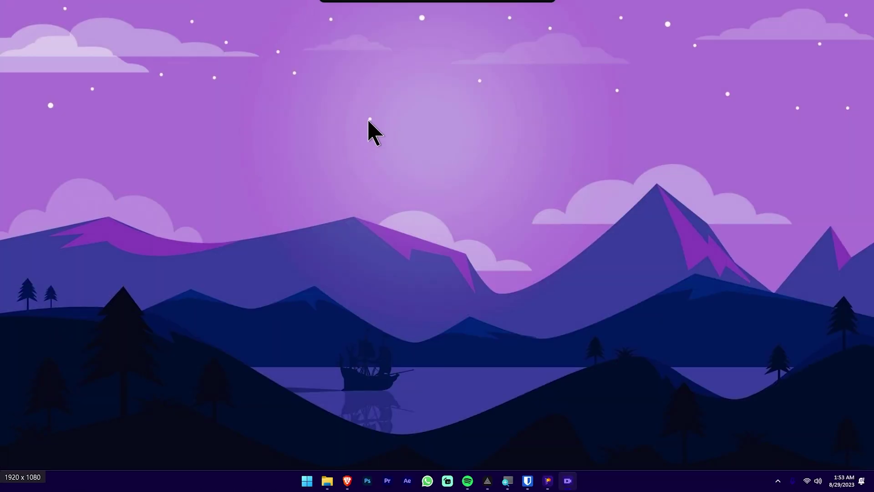
pyautogui.moveTo(350, 1)
pyautogui.click(339, 21)
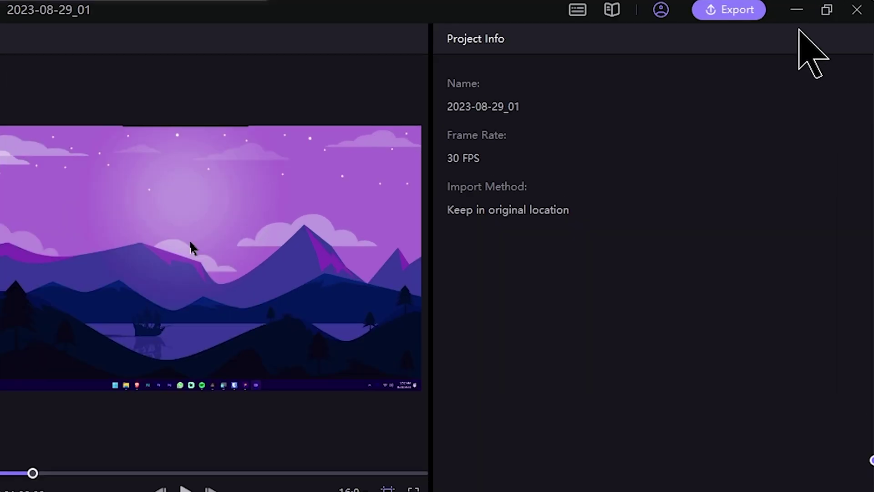
pyautogui.click(719, 16)
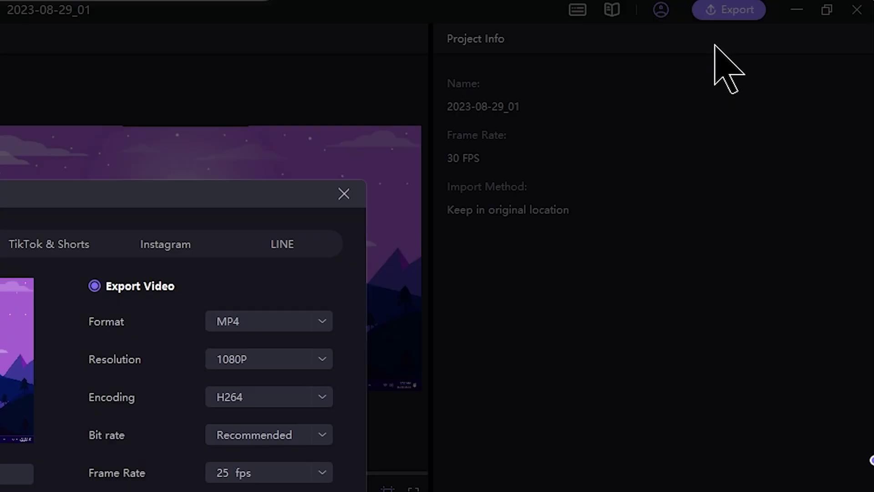
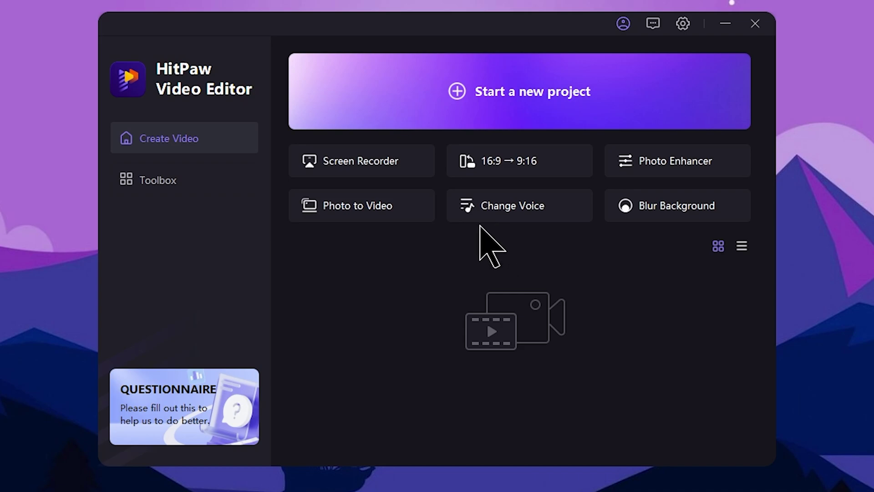
# Open Change Voice and try the Woman, Child and Man voice effects on the clip, finishing with Woman.
pyautogui.click(528, 210)
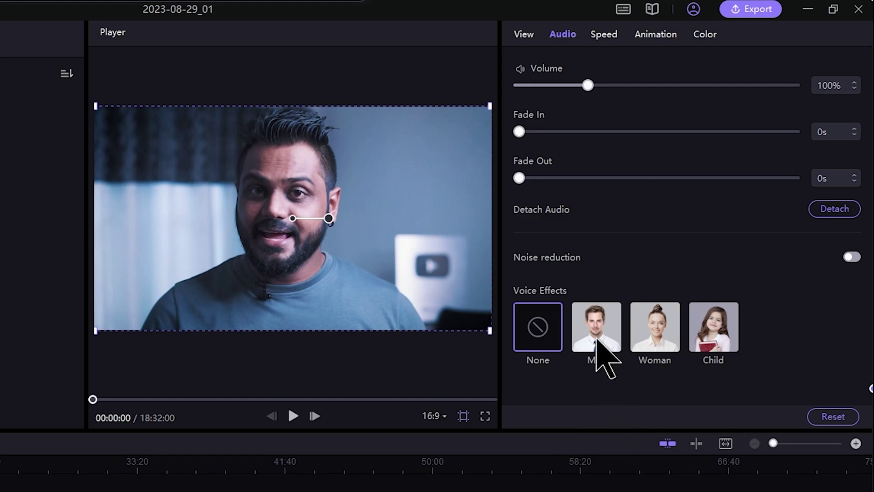
pyautogui.click(654, 326)
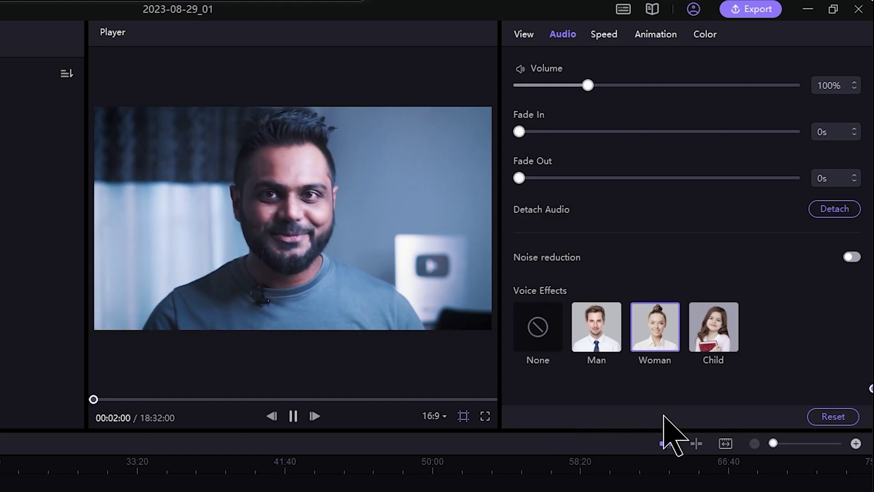
pyautogui.click(713, 327)
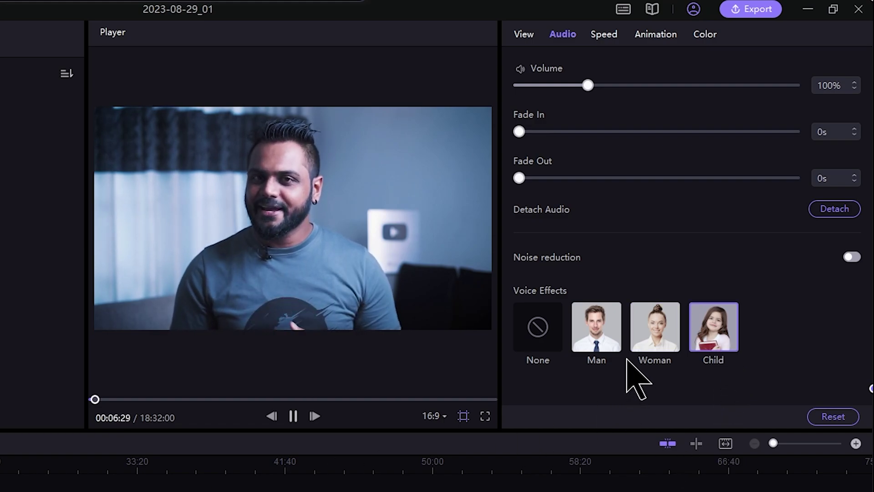
pyautogui.click(609, 352)
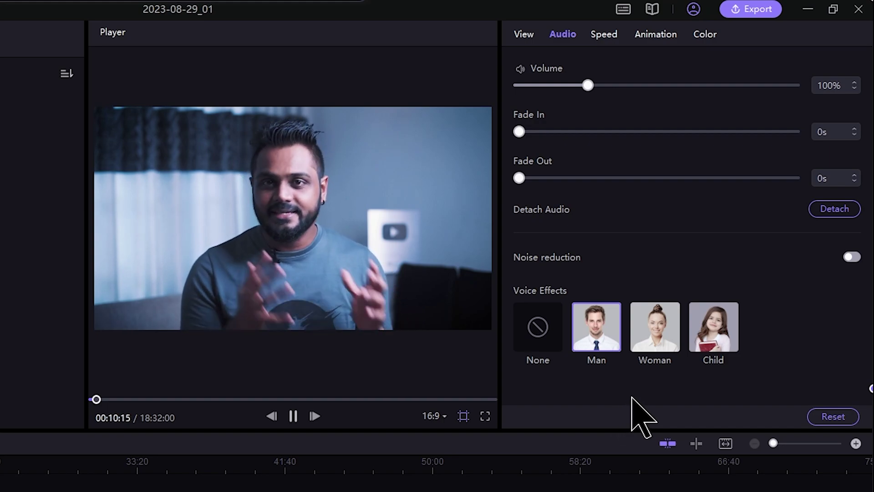
pyautogui.click(656, 346)
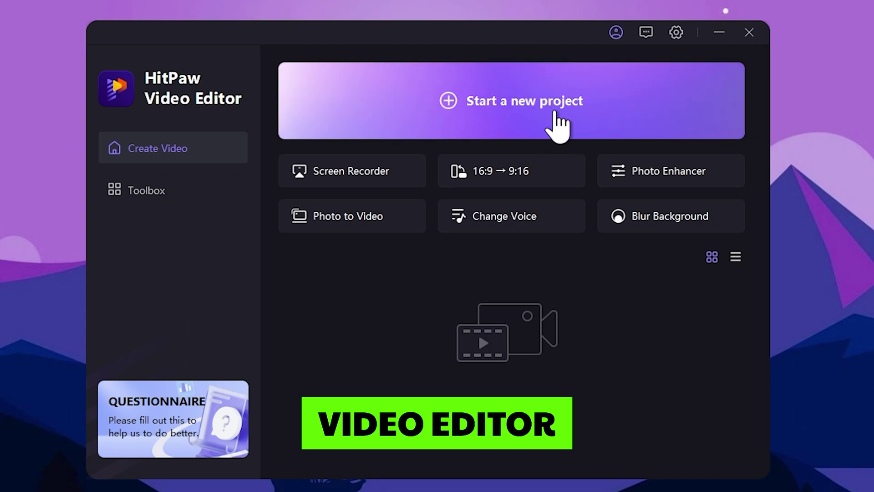
# Start a new project and import How to Apply Monetization in 2023.mp4 from the Render Outs folder into the media area.
pyautogui.click(512, 120)
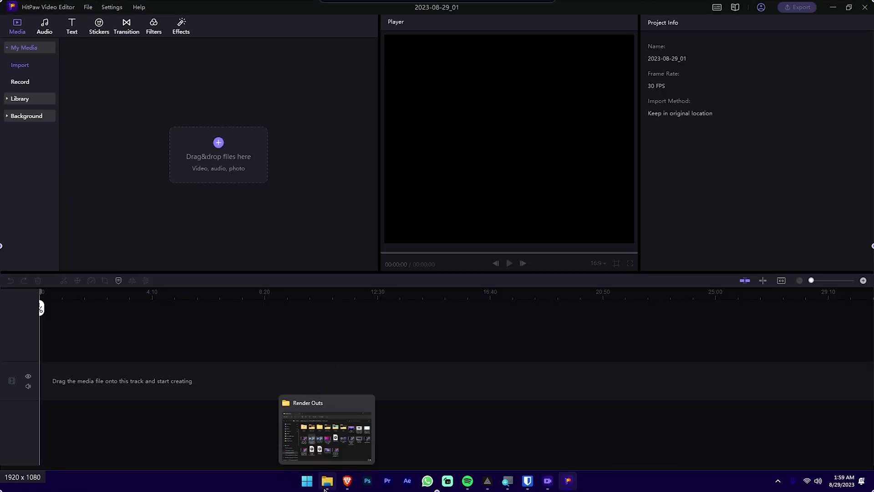
pyautogui.click(326, 483)
pyautogui.moveTo(444, 96); pyautogui.dragTo(675, 123)
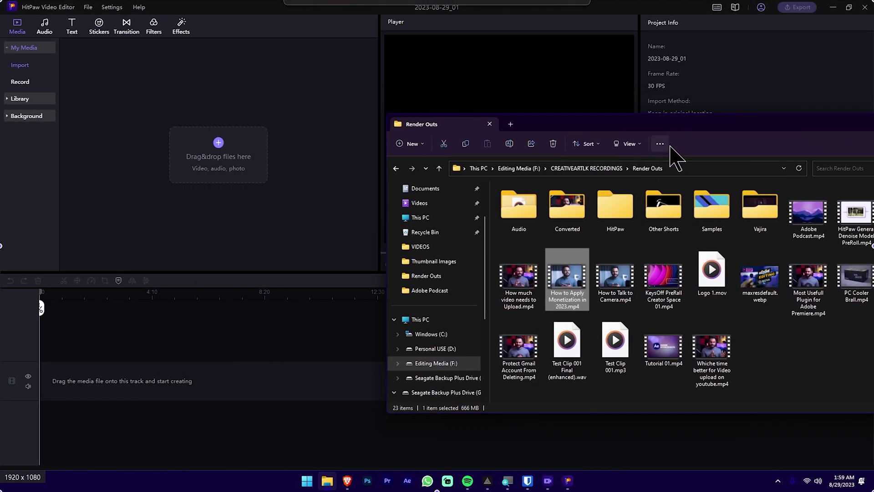
pyautogui.moveTo(568, 295); pyautogui.dragTo(191, 135)
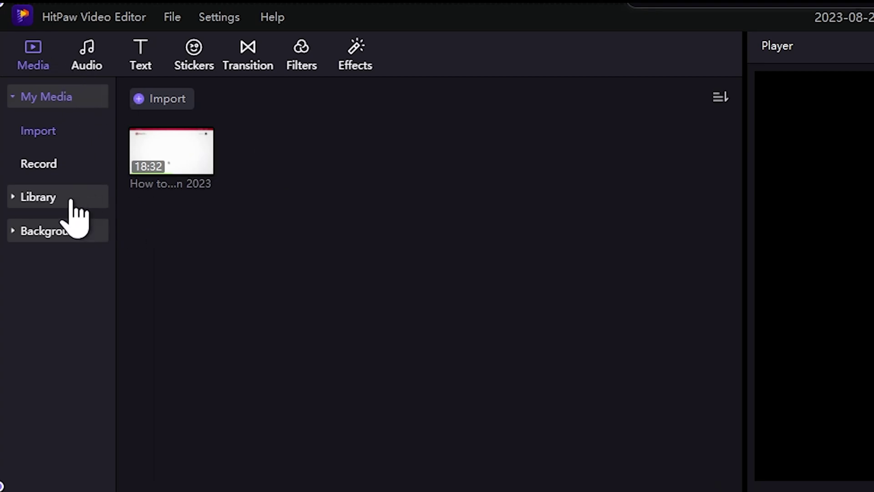
# Browse the stock library's Stickers, Videos, Photos and Gifs, followed by the Audio and Text collections.
pyautogui.click(11, 201)
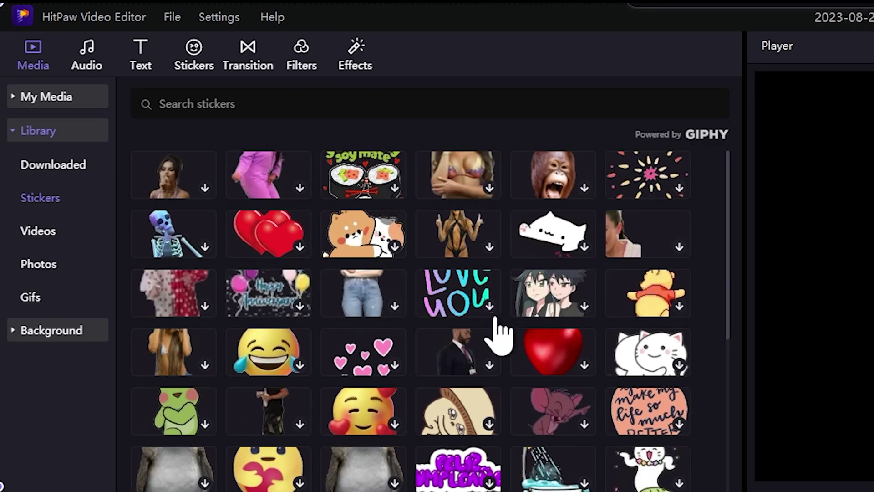
pyautogui.click(70, 233)
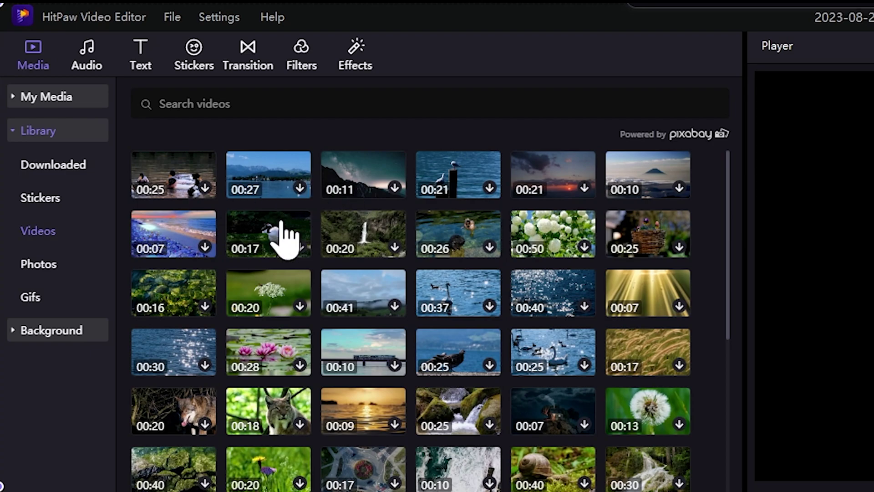
pyautogui.click(61, 271)
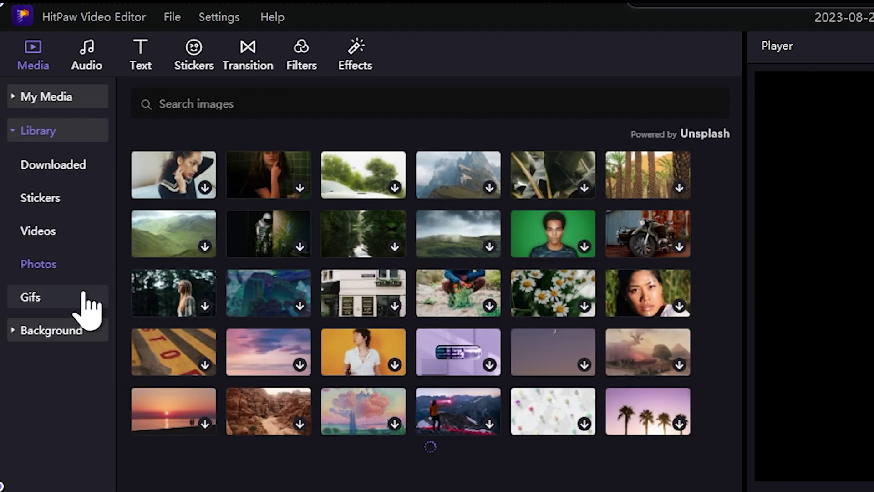
pyautogui.click(58, 297)
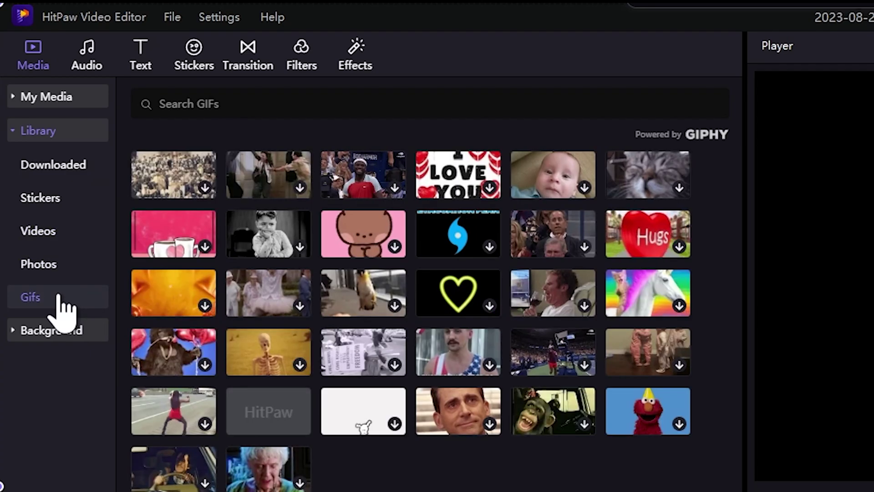
pyautogui.click(69, 228)
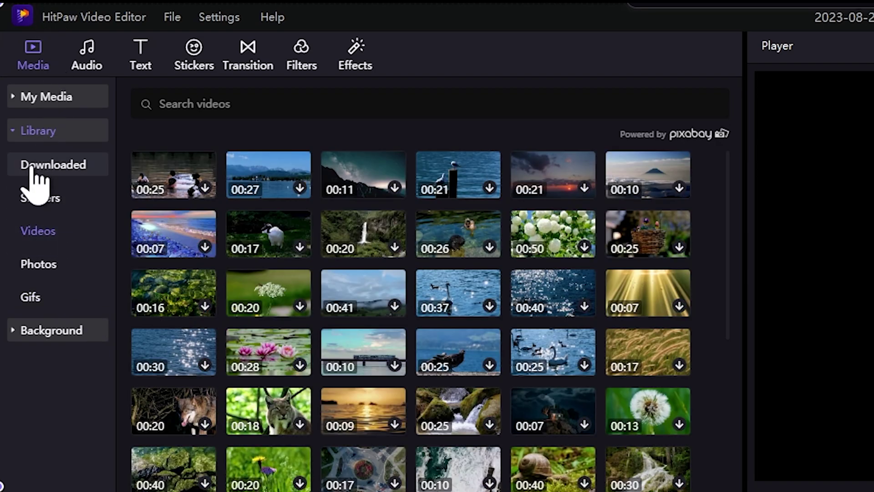
pyautogui.click(95, 66)
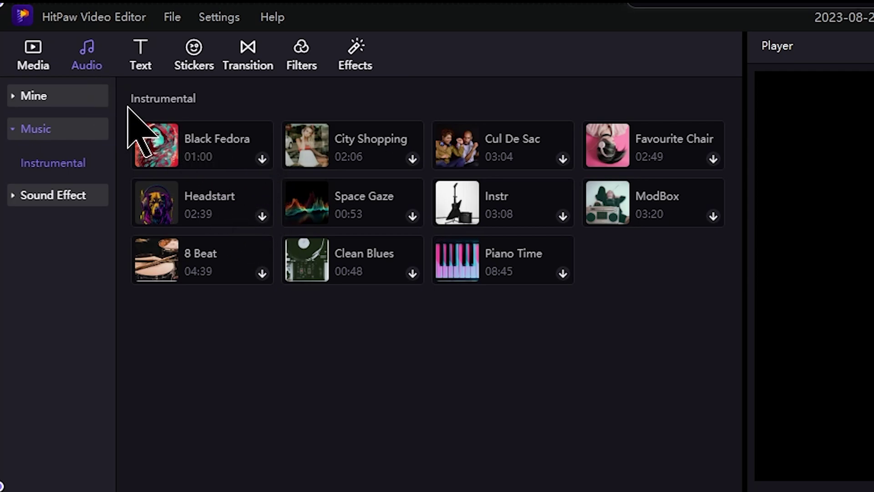
pyautogui.click(148, 56)
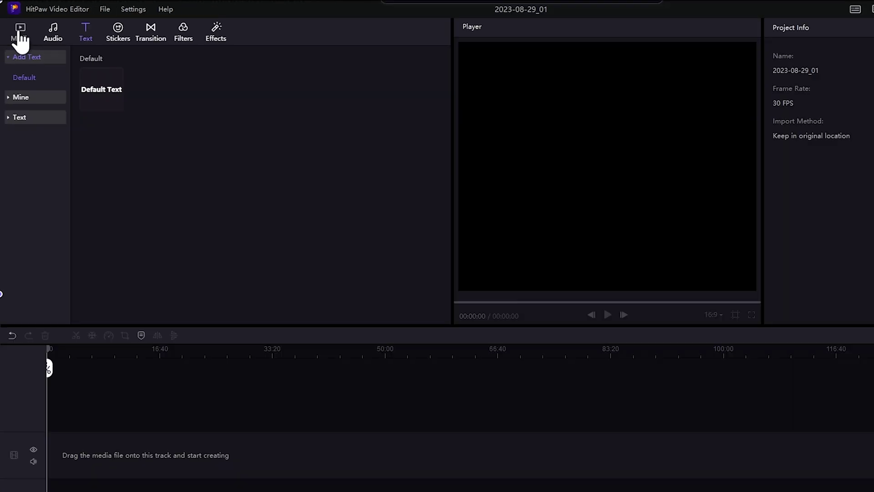
# Place the imported How to Apply Monetization in 2023 clip on the video track and scrub the playhead to around 2:45.
pyautogui.click(31, 53)
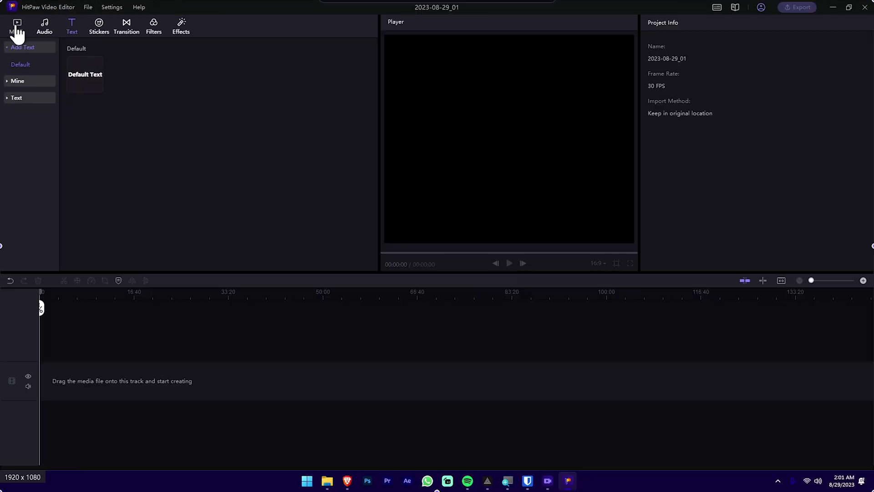
pyautogui.moveTo(94, 88); pyautogui.dragTo(95, 377)
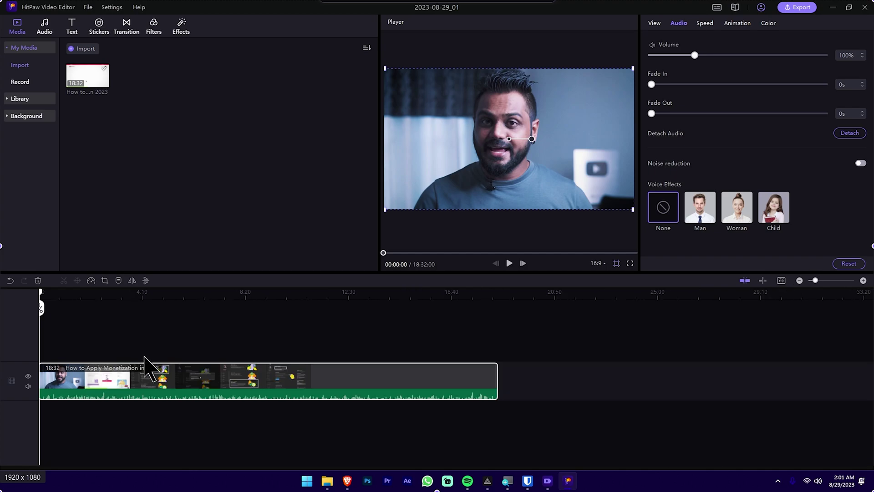
pyautogui.click(192, 293)
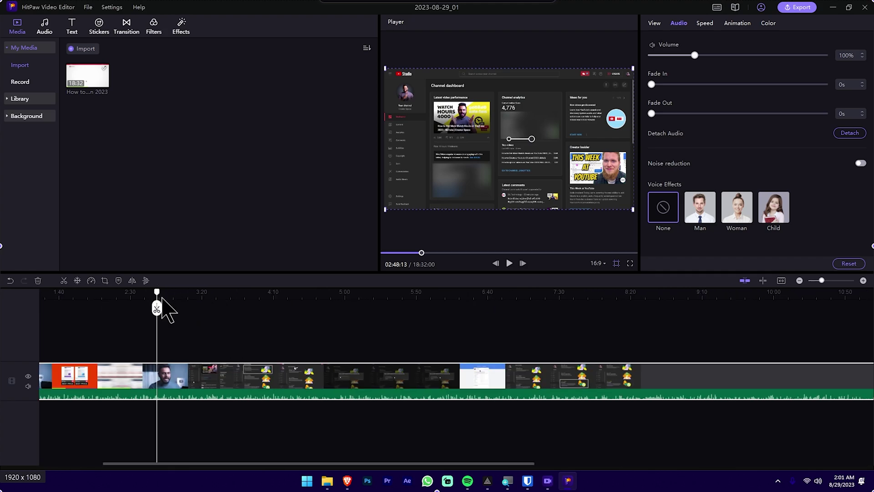
pyautogui.click(142, 299)
pyautogui.click(155, 309)
pyautogui.moveTo(139, 304); pyautogui.dragTo(156, 310)
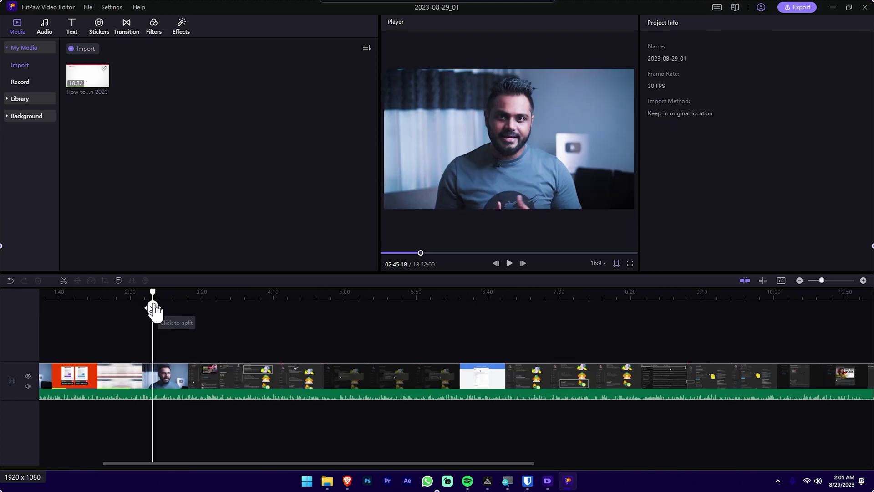
# Add a Default Text title at about 2:50 above the video clip and change its wording to "Hello".
pyautogui.click(74, 29)
pyautogui.hotkey('ctrl', '=')
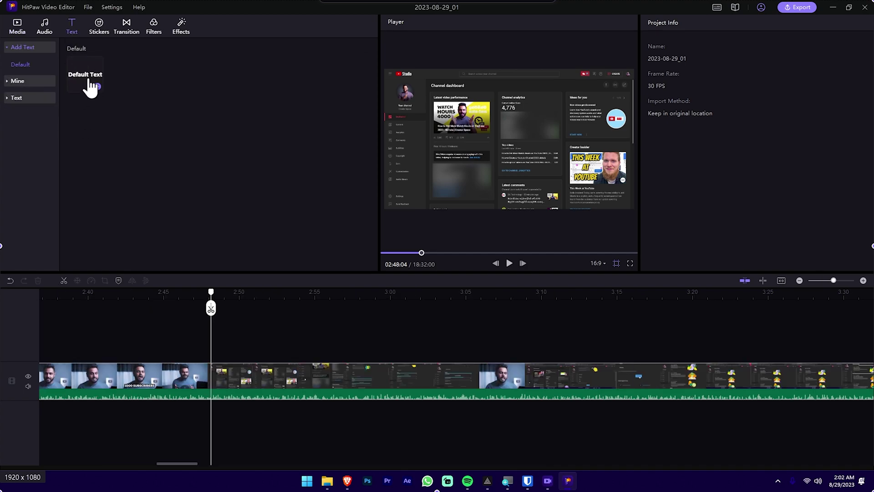
pyautogui.moveTo(118, 146); pyautogui.dragTo(234, 353)
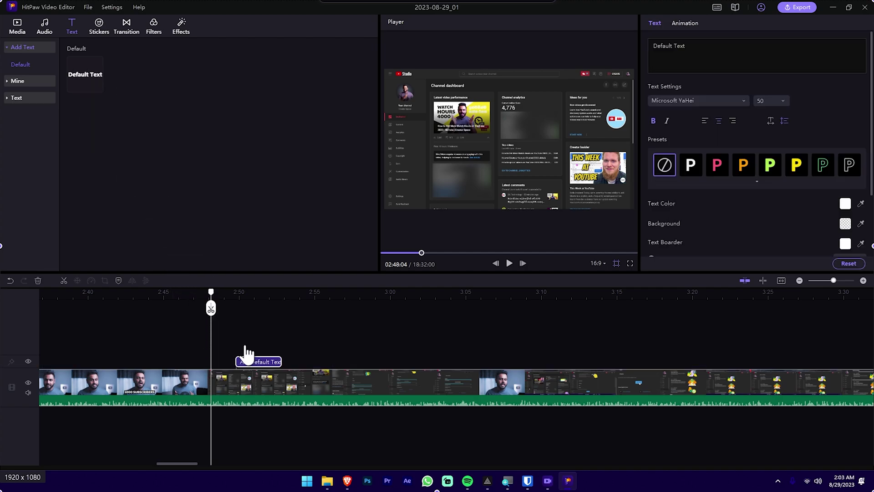
pyautogui.click(260, 292)
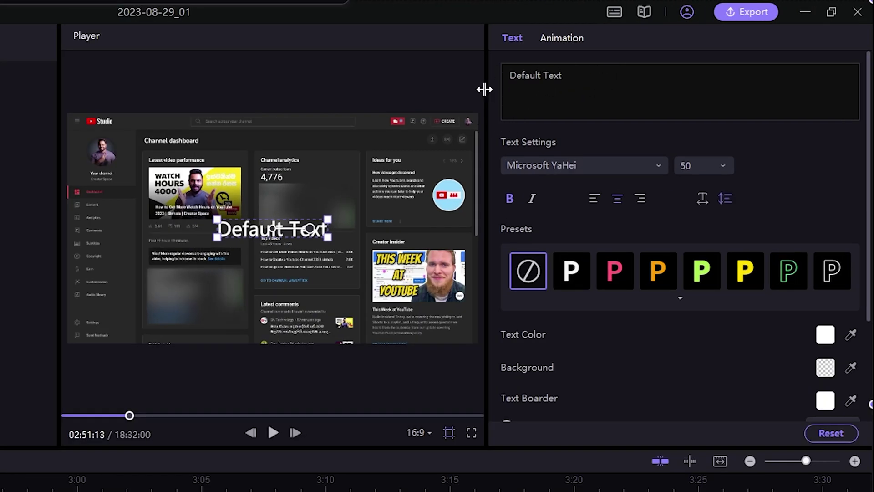
pyautogui.hotkey('ctrl', 'a')
pyautogui.write('Hello')
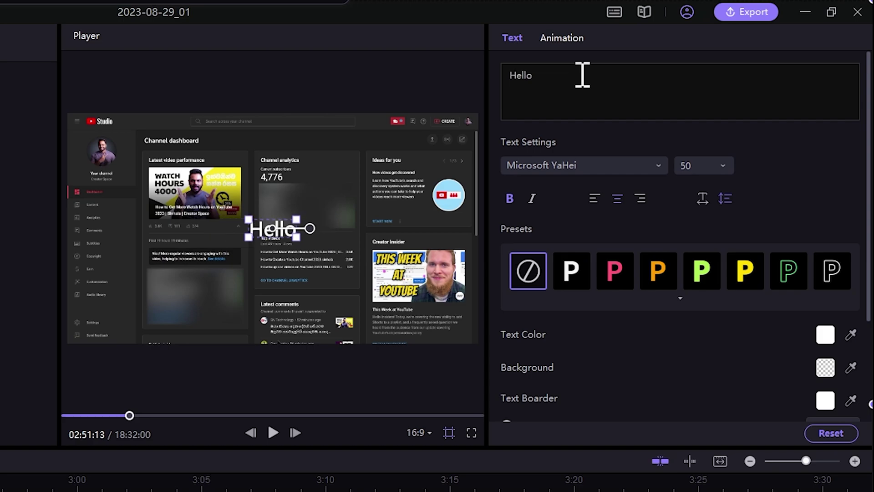
# Try several colour presets on the Hello title, enlarge it to size 254 and finish with the orange preset.
pyautogui.click(662, 273)
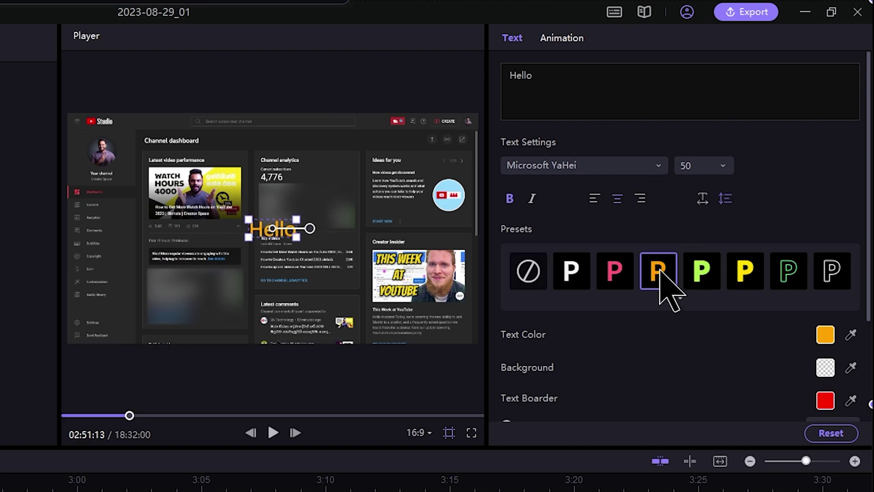
pyautogui.click(706, 286)
pyautogui.click(742, 280)
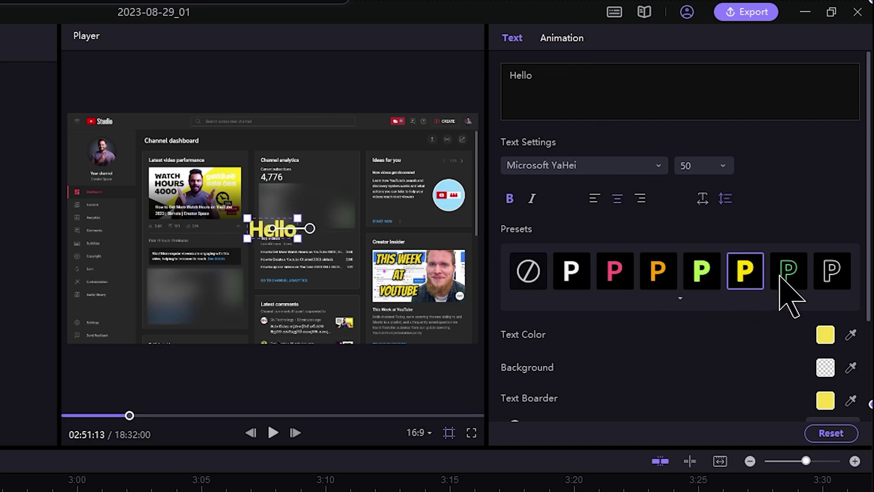
pyautogui.click(777, 278)
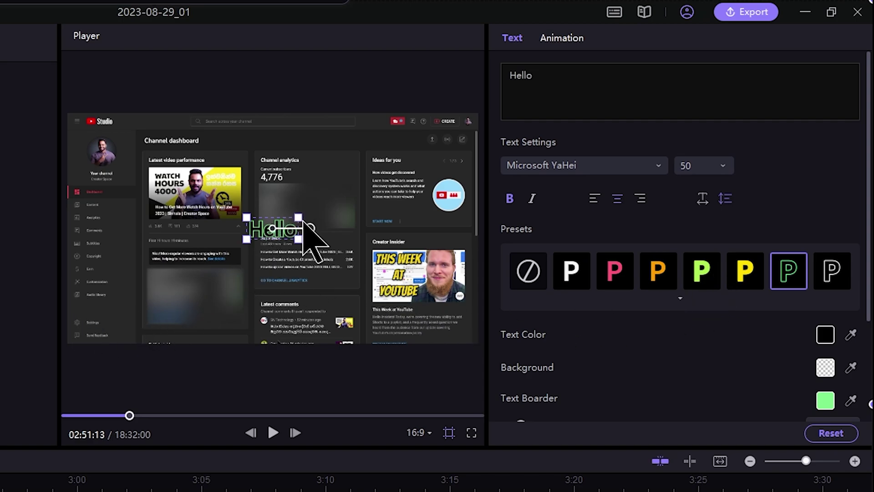
pyautogui.moveTo(300, 219); pyautogui.dragTo(366, 178)
pyautogui.click(636, 273)
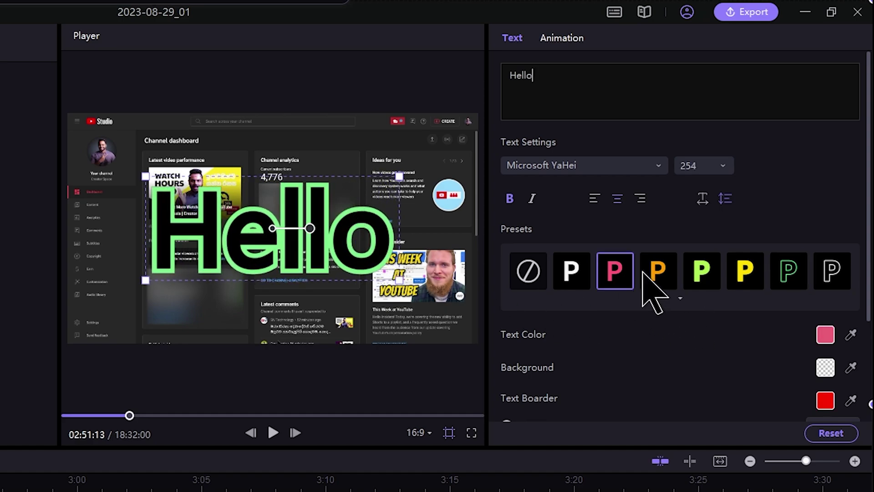
pyautogui.click(660, 273)
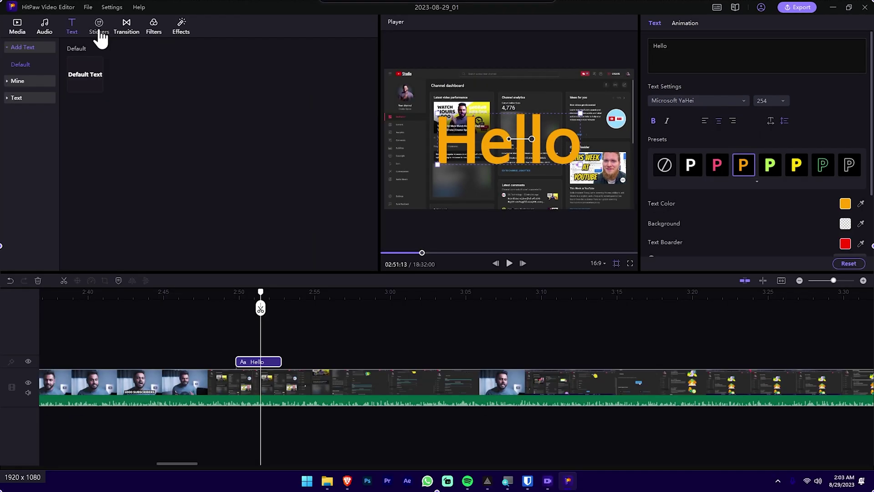
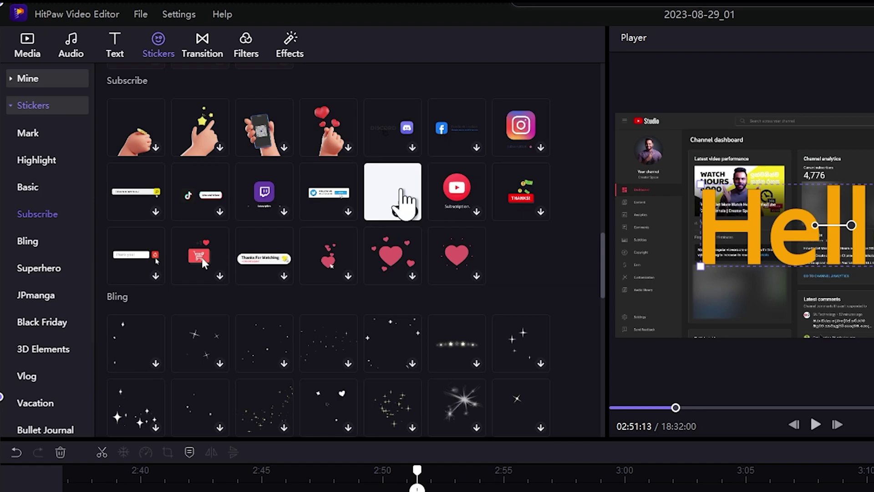
# Place the YouTube Subscription sticker from the Subscribe category at about 2:55, on the same track as the Hello title.
pyautogui.moveTo(400, 205); pyautogui.dragTo(490, 491)
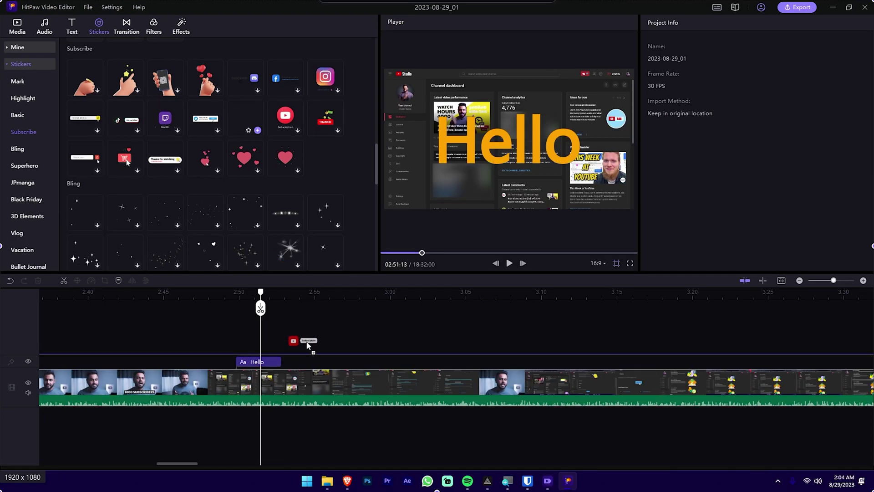
pyautogui.moveTo(308, 345); pyautogui.dragTo(310, 360)
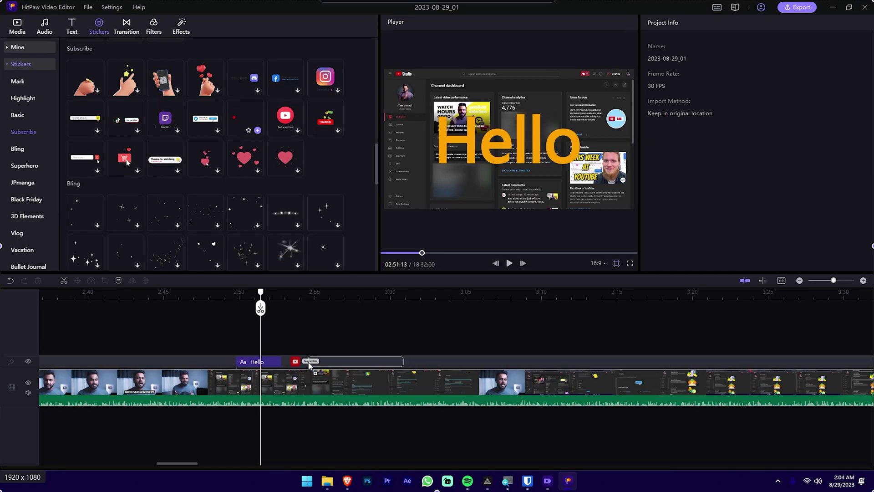
pyautogui.click(312, 361)
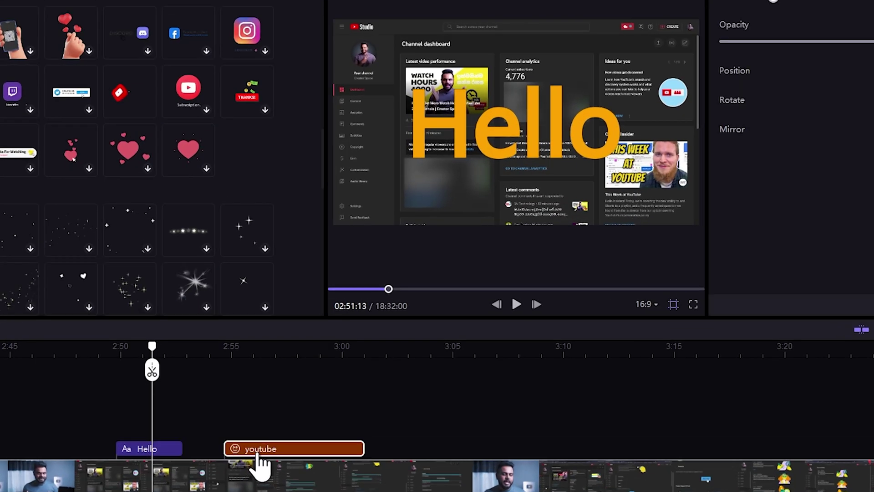
# Enlarge and reposition the YouTube sticker over the video, and play it back from its start.
pyautogui.click(270, 348)
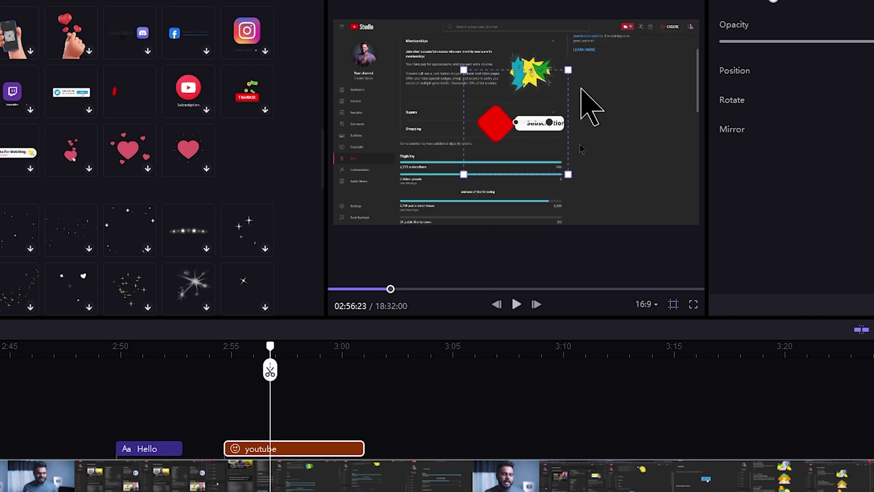
pyautogui.moveTo(571, 175); pyautogui.dragTo(658, 255)
pyautogui.moveTo(578, 187); pyautogui.dragTo(542, 204)
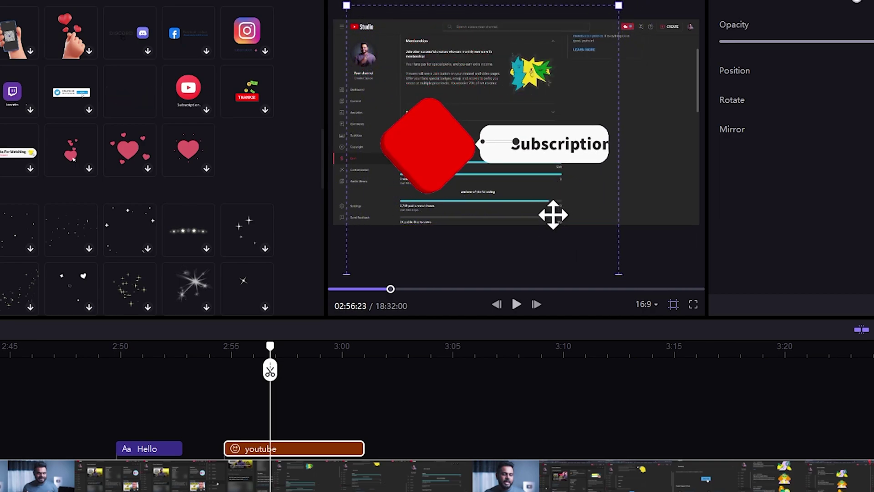
pyautogui.click(223, 349)
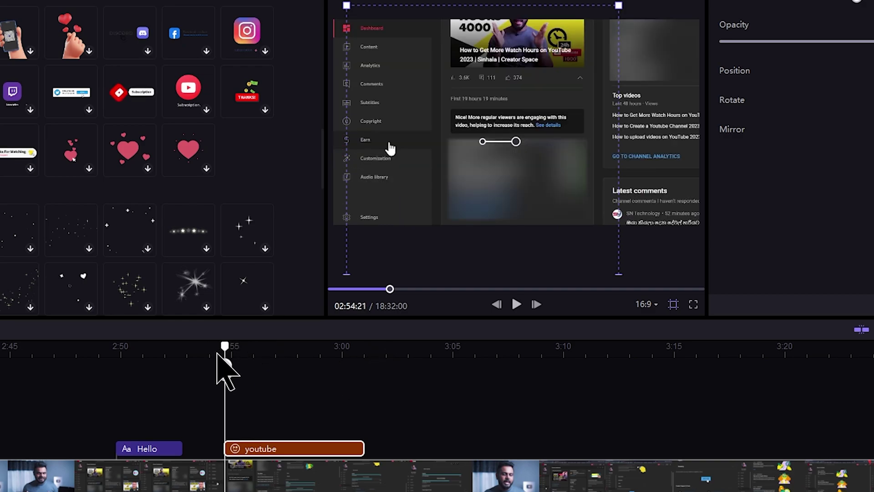
pyautogui.press('space')
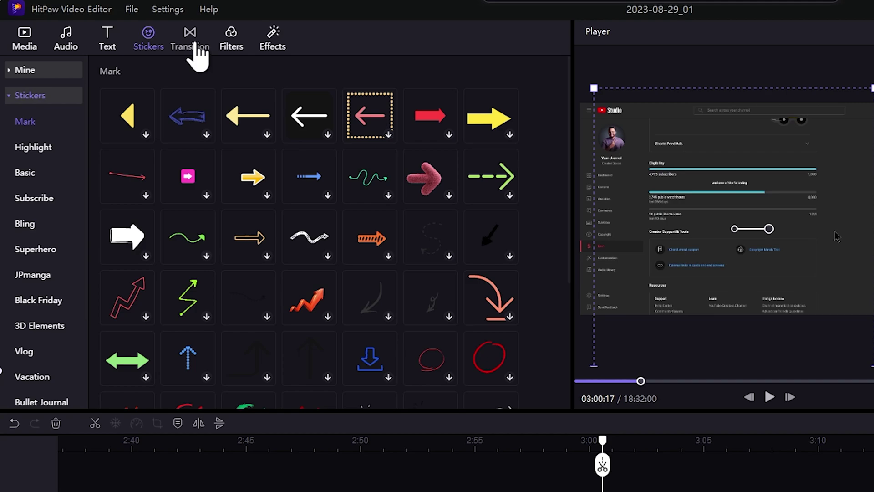
# Open the transitions collection and split the video clip at 02:45:29 and 02:48:26.
pyautogui.click(196, 45)
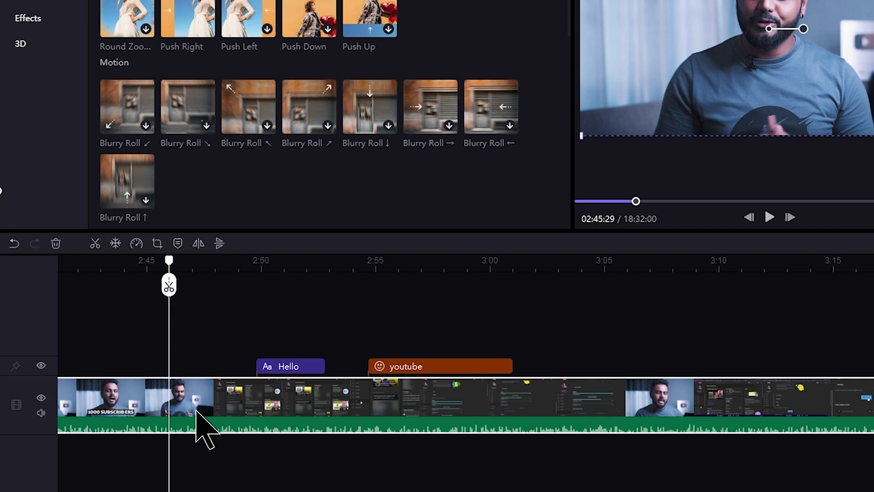
pyautogui.press('s')
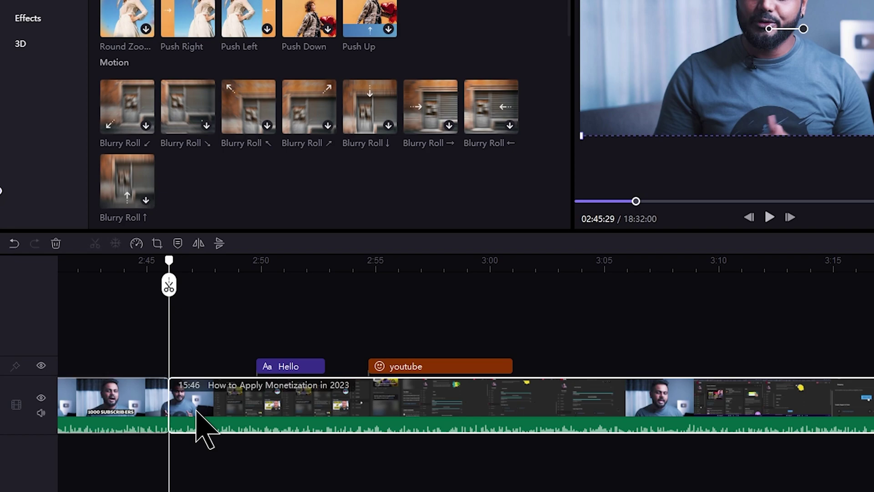
pyautogui.moveTo(197, 410); pyautogui.dragTo(218, 425)
pyautogui.click(234, 259)
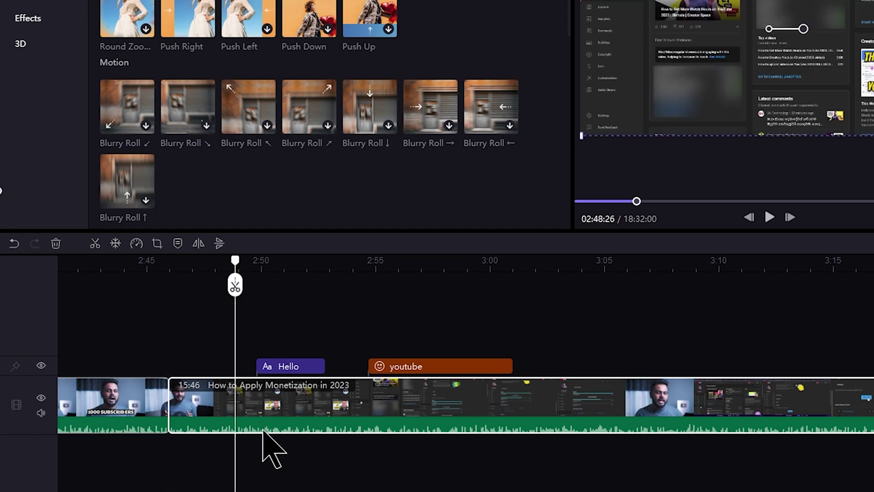
pyautogui.press('s')
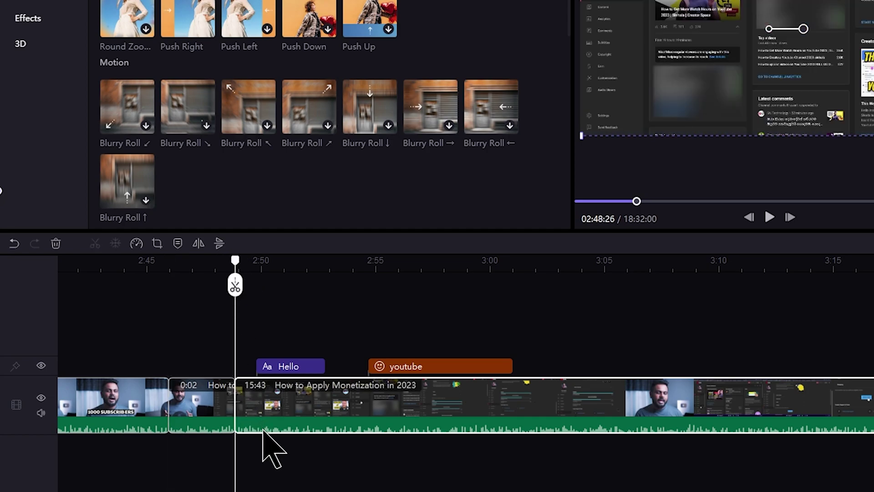
# Delete the short video segment between the two cuts and move the Hello title and YouTube sticker together to start at about 2:53.
pyautogui.click(203, 425)
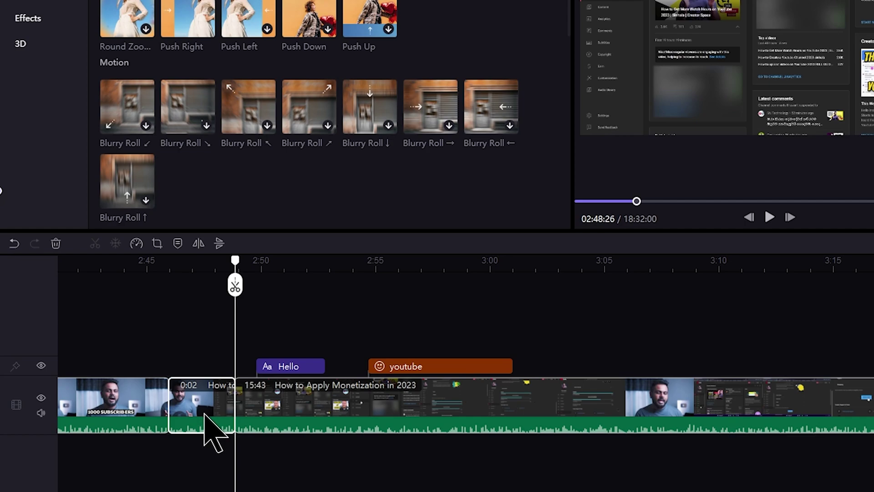
pyautogui.press('Delete')
pyautogui.moveTo(160, 331); pyautogui.dragTo(328, 363)
pyautogui.moveTo(226, 369); pyautogui.dragTo(361, 369)
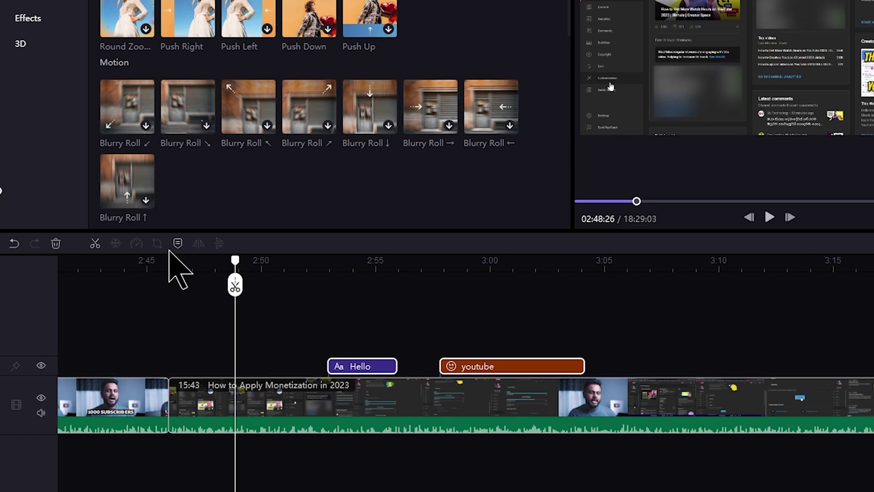
# Download the Blurry Roll ↖ motion transition and apply it to the cut between the two video clips near 2:46.
pyautogui.click(248, 106)
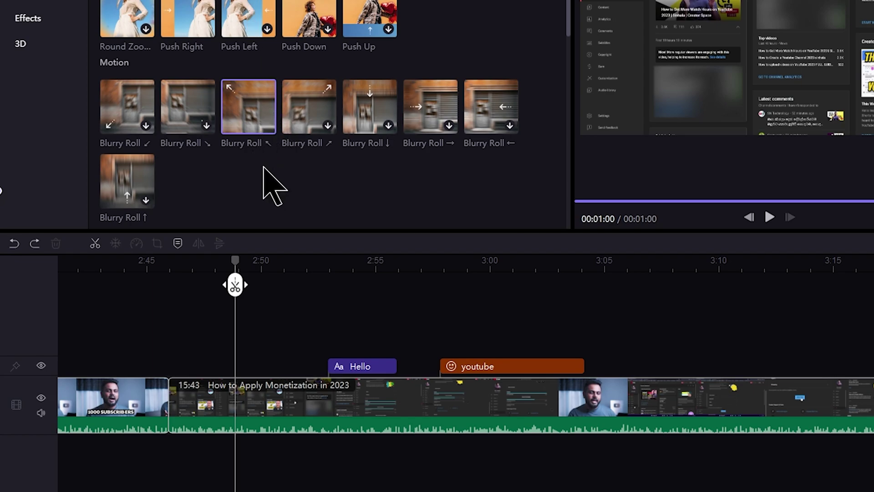
pyautogui.moveTo(251, 137); pyautogui.dragTo(170, 407)
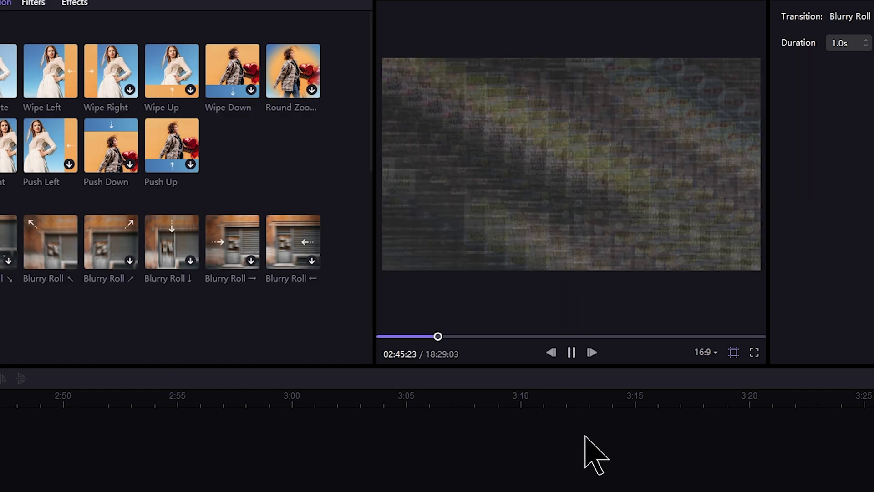
pyautogui.hotkey('ctrl', '+')
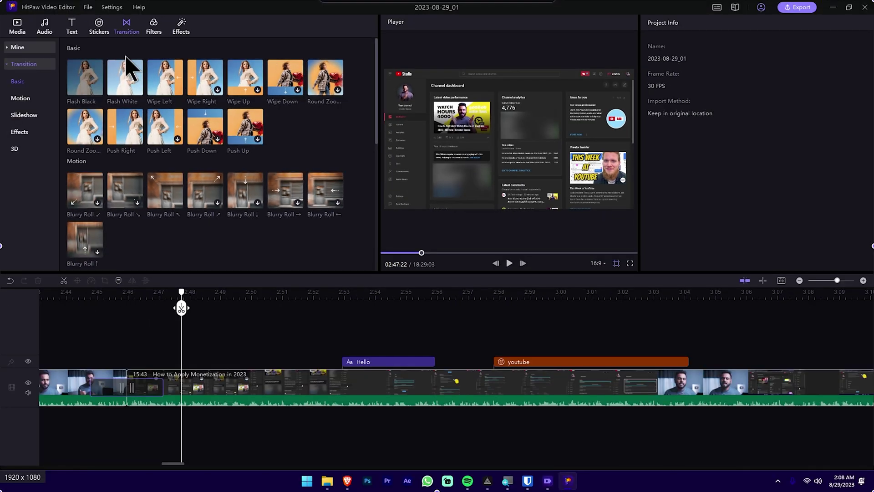
# Browse the filters collection and the effects collection for the available looks.
pyautogui.click(155, 29)
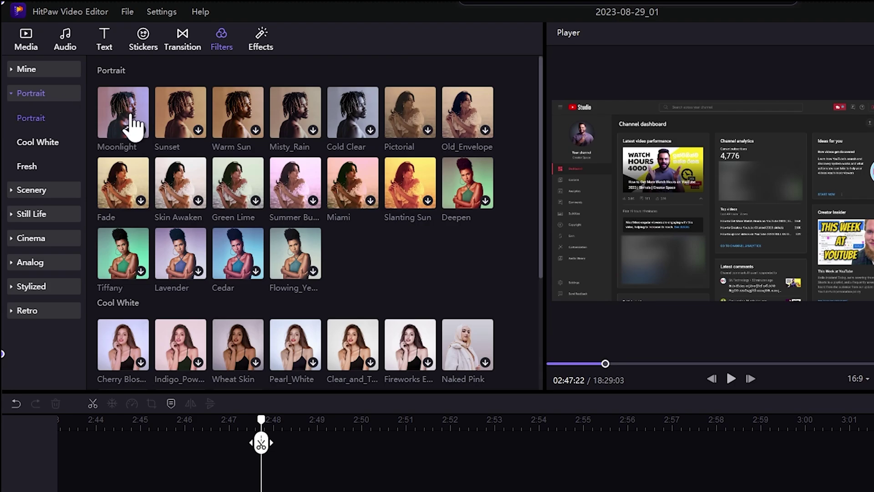
pyautogui.click(264, 50)
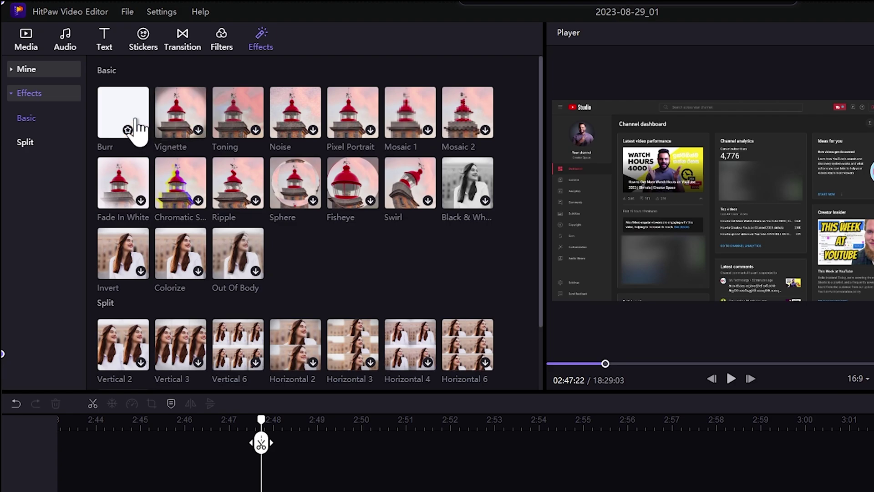
pyautogui.scroll(-5, 455, 432)
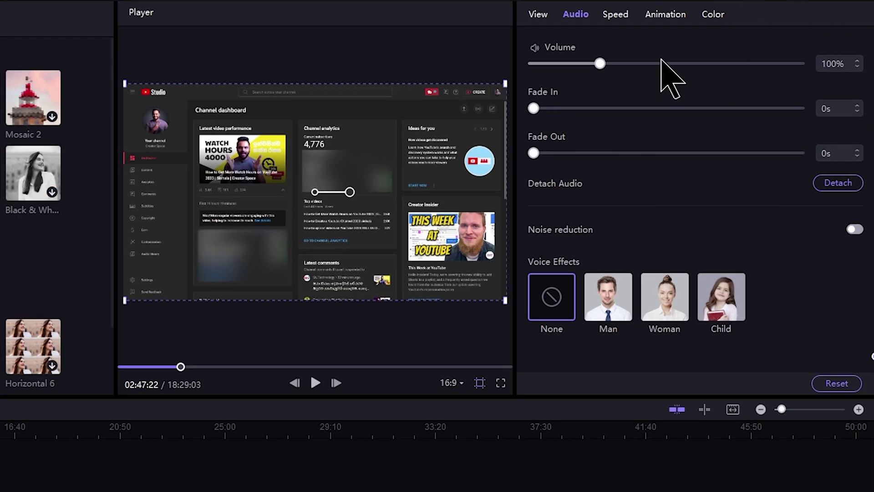
# Lower the video clip's volume to 61% and look through its view, speed, animation and color settings.
pyautogui.moveTo(600, 64); pyautogui.dragTo(574, 63)
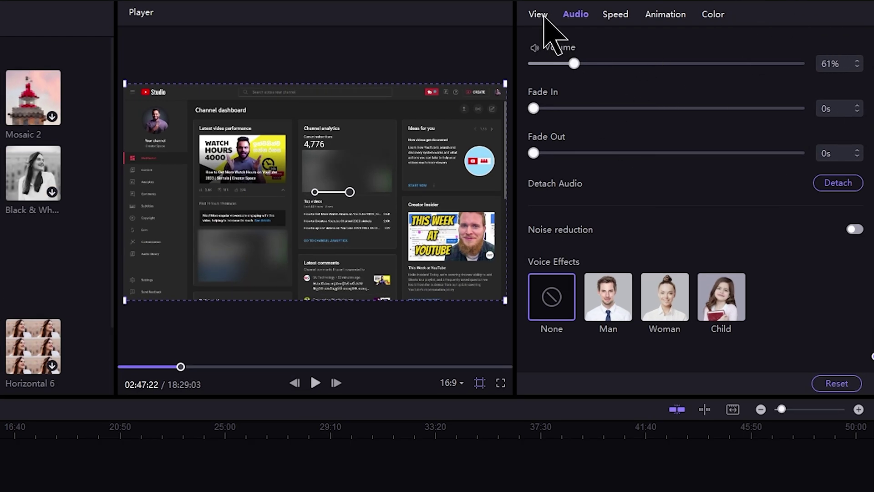
pyautogui.click(542, 15)
pyautogui.click(577, 15)
pyautogui.click(616, 16)
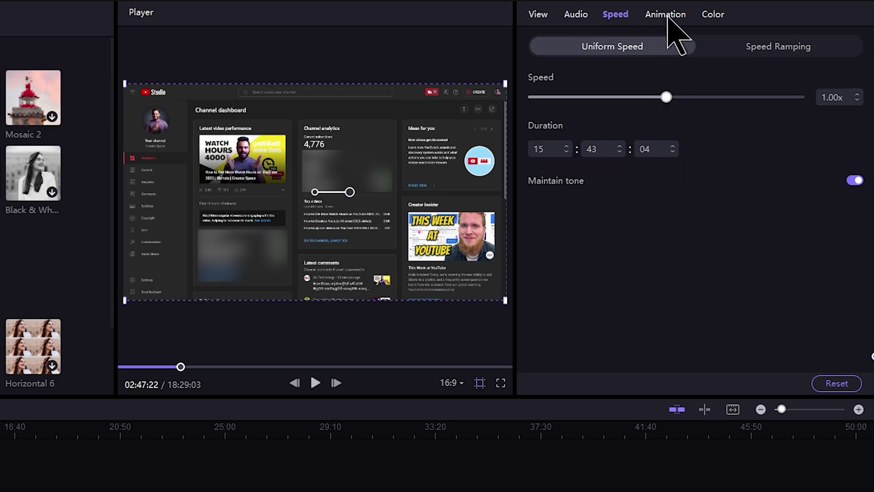
pyautogui.click(667, 16)
pyautogui.click(714, 16)
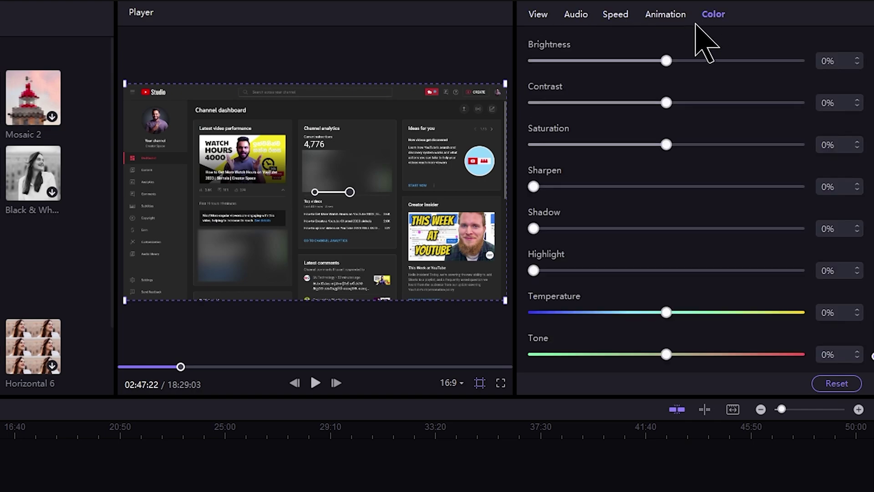
# Set the video clip's zoom to 124% and enable its Gaussian Blur background.
pyautogui.click(538, 15)
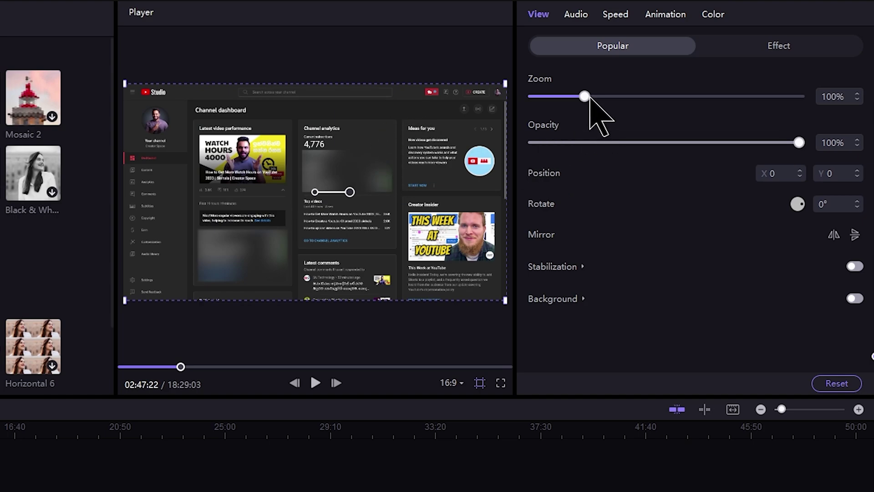
pyautogui.moveTo(589, 97)
pyautogui.mouseDown()
pyautogui.moveTo(624, 97)
pyautogui.moveTo(597, 97)
pyautogui.mouseUp()
pyautogui.moveTo(799, 144)
pyautogui.mouseDown()
pyautogui.moveTo(712, 165)
pyautogui.moveTo(621, 161)
pyautogui.moveTo(801, 155)
pyautogui.mouseUp()
pyautogui.click(854, 298)
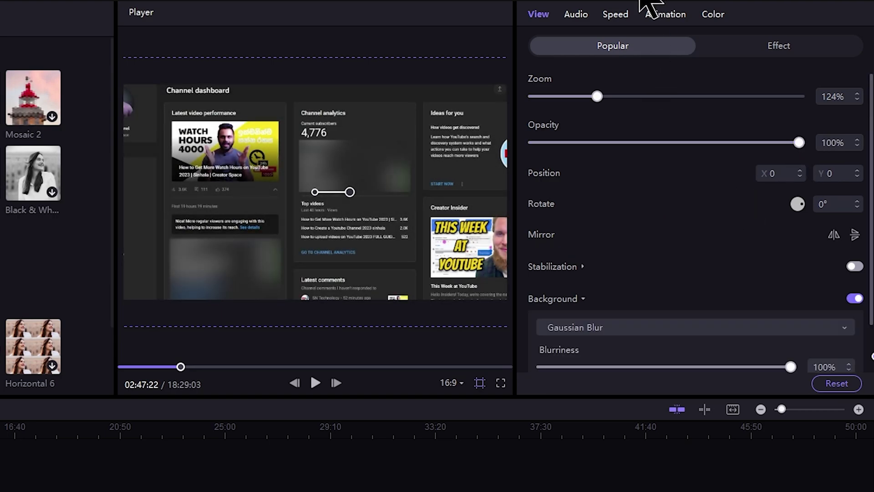
# Reduce the video clip's audio volume to about the minimum.
pyautogui.click(576, 16)
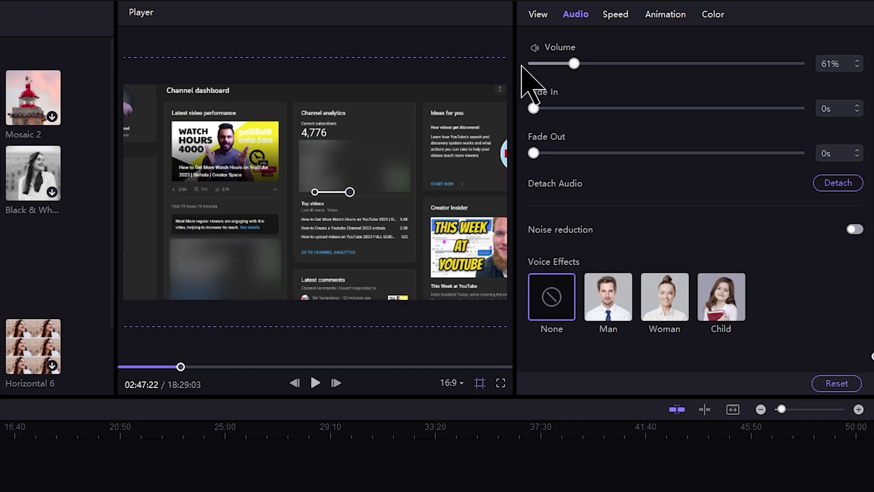
pyautogui.moveTo(572, 62); pyautogui.dragTo(534, 63)
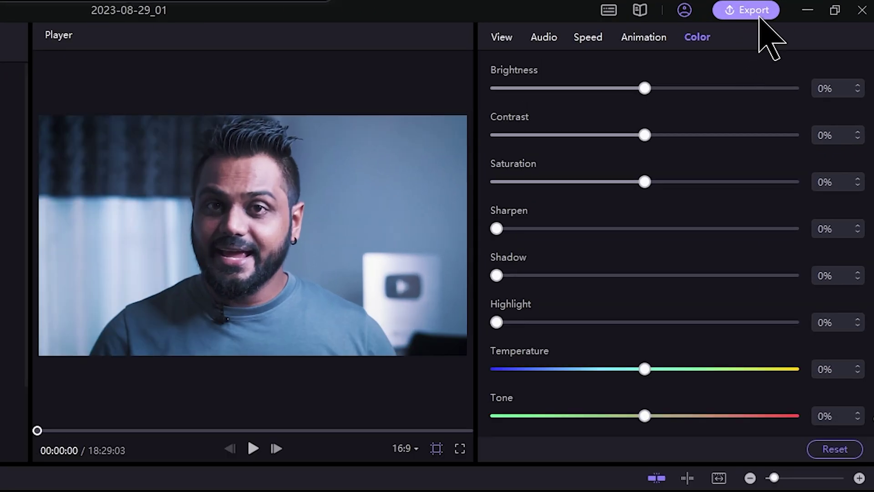
# Open the project's export settings and review the video format, resolution and encoding choices.
pyautogui.click(755, 17)
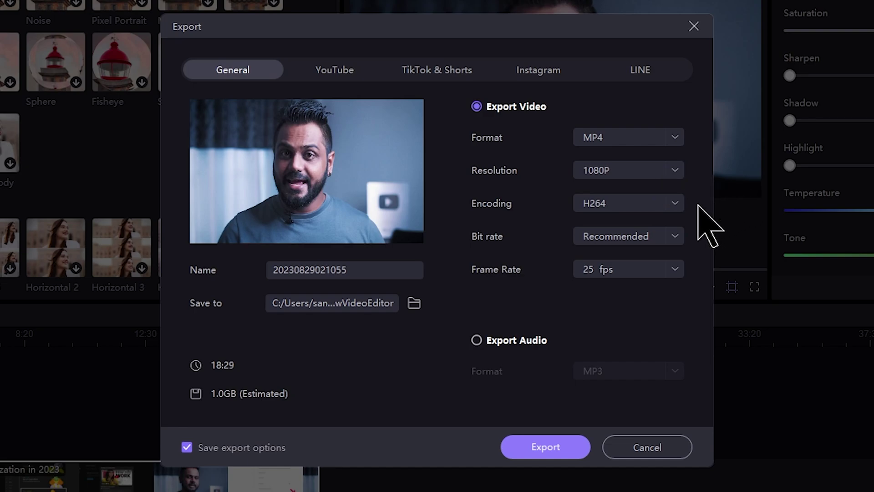
pyautogui.click(610, 133)
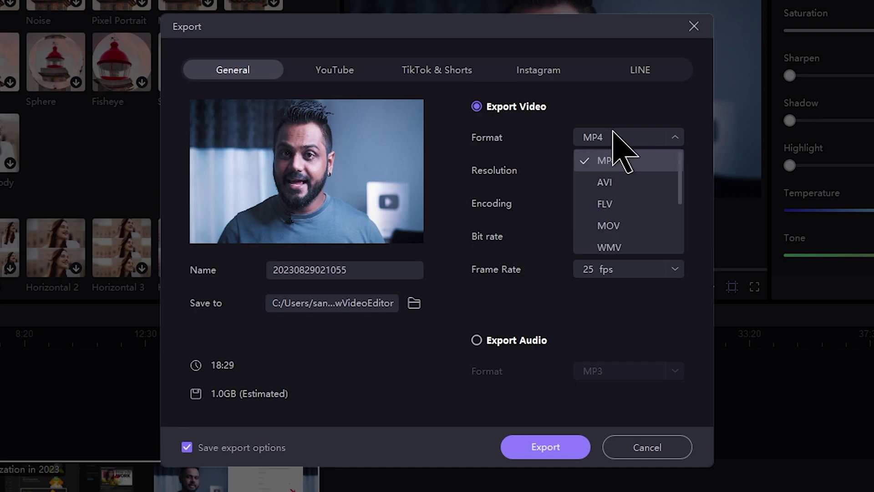
pyautogui.click(546, 180)
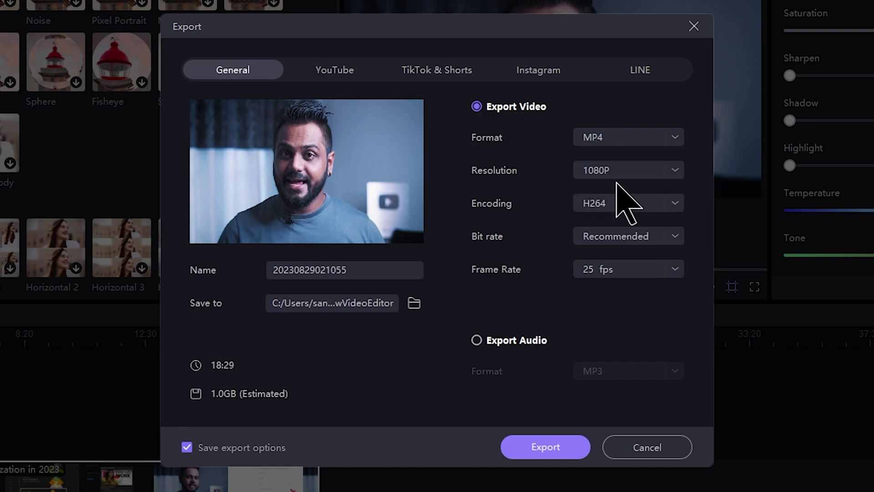
pyautogui.click(644, 172)
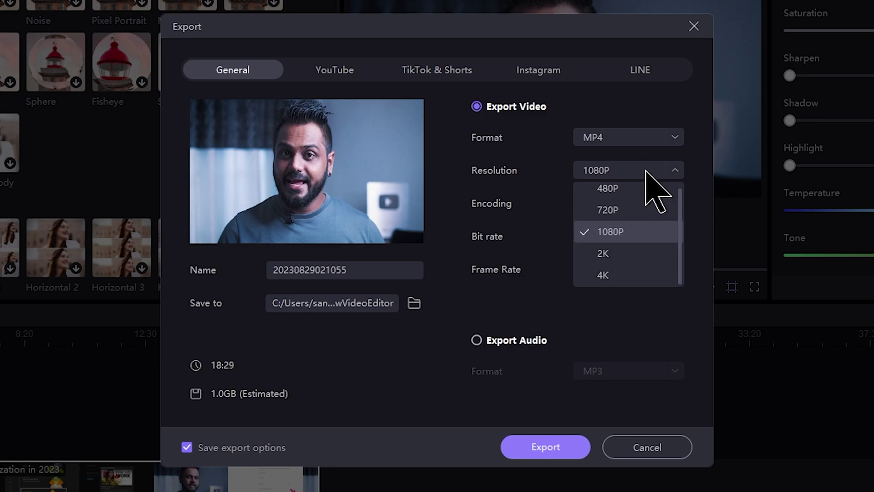
pyautogui.click(546, 203)
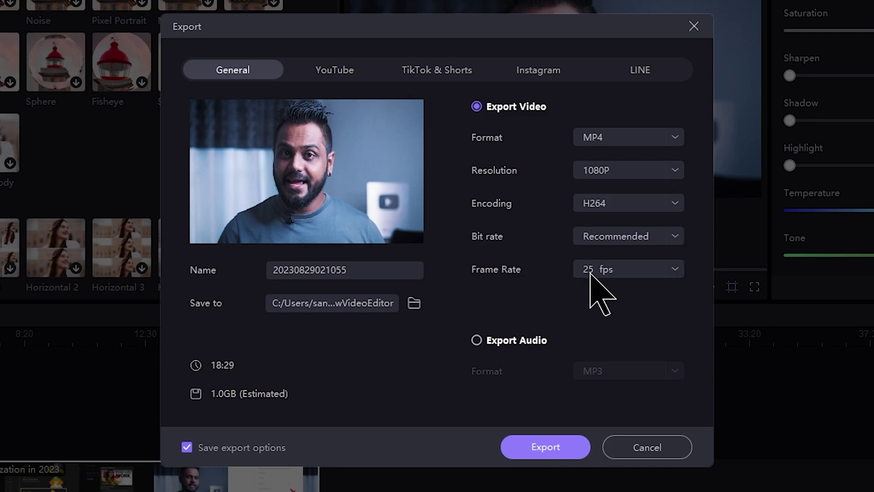
pyautogui.click(619, 203)
pyautogui.click(601, 228)
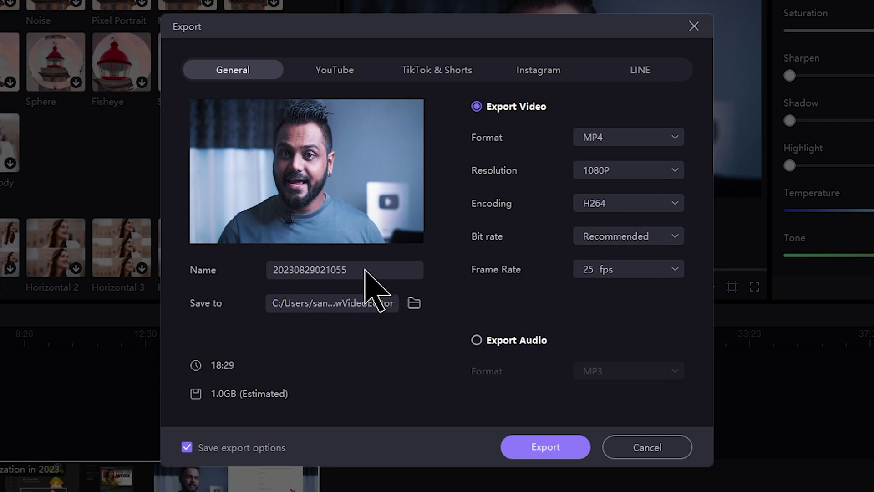
# Name the exported video file "Test 001".
pyautogui.moveTo(364, 269); pyautogui.dragTo(271, 270)
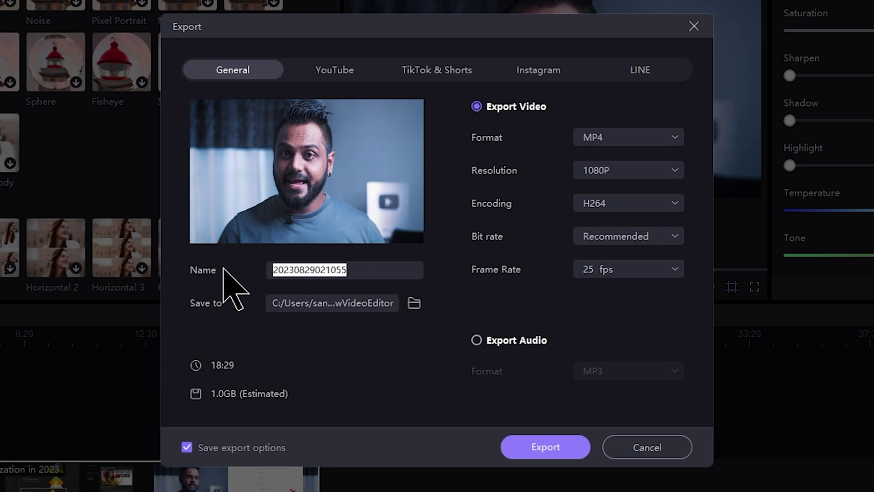
pyautogui.write('Test 001')
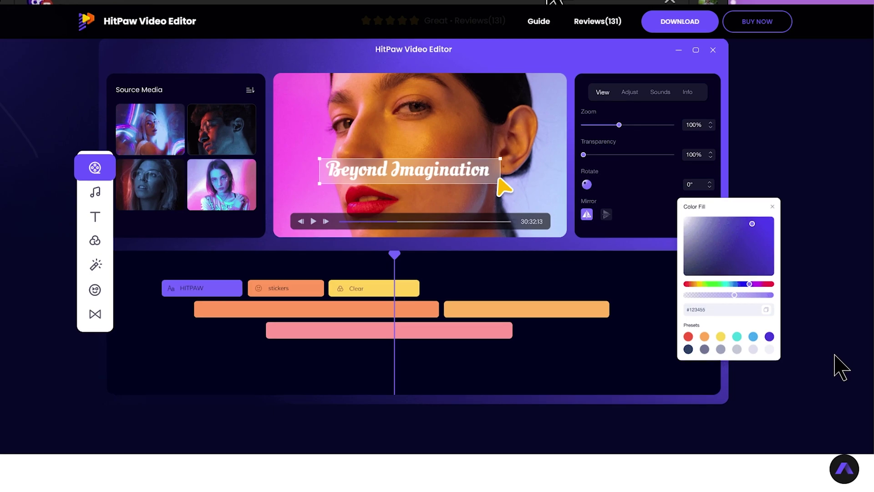
# Switch to the HitPaw Video Editor website and look through its feature showcase, from Stabilization to Chroma Key.
pyautogui.scroll(5, 841, 367)
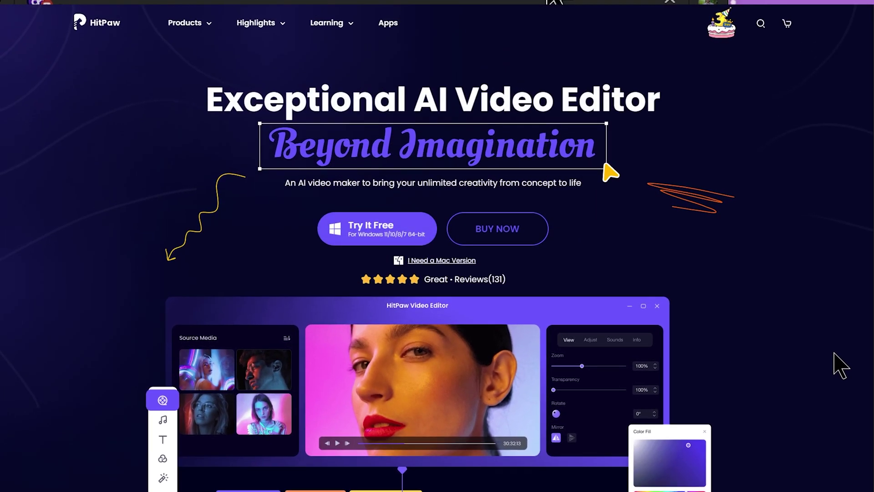
pyautogui.scroll(-15, 841, 366)
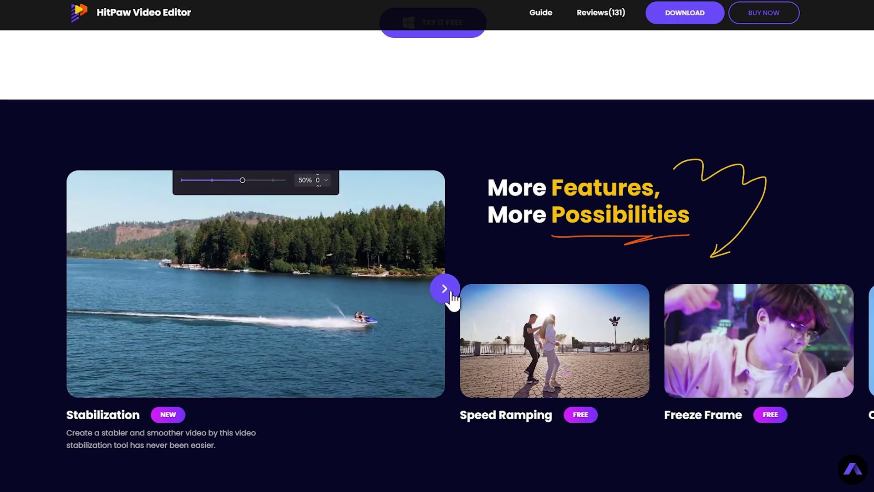
pyautogui.click(451, 292)
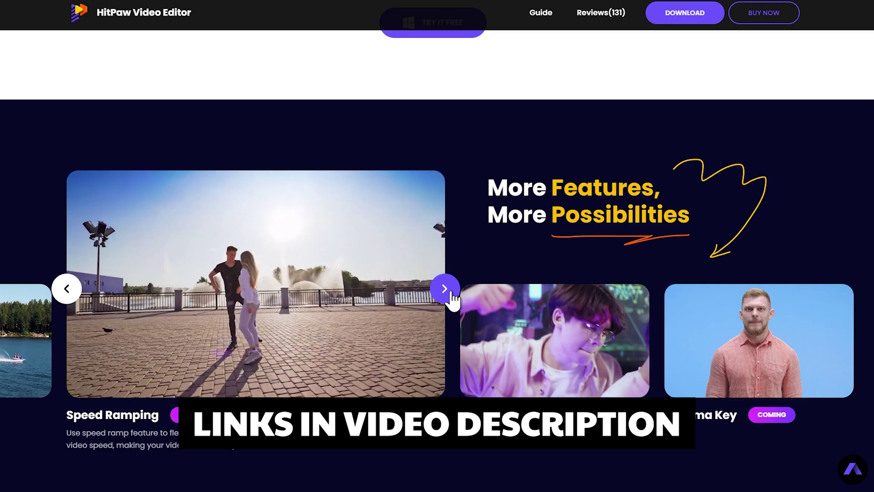
pyautogui.click(445, 288)
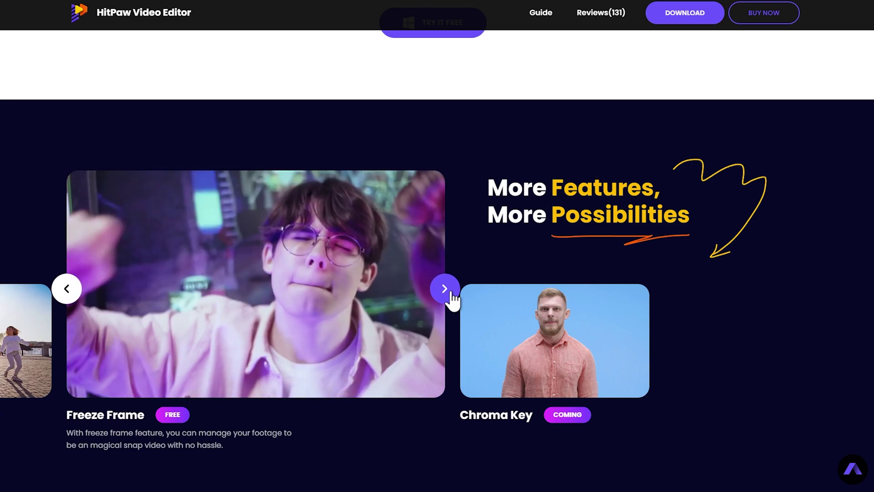
pyautogui.click(446, 289)
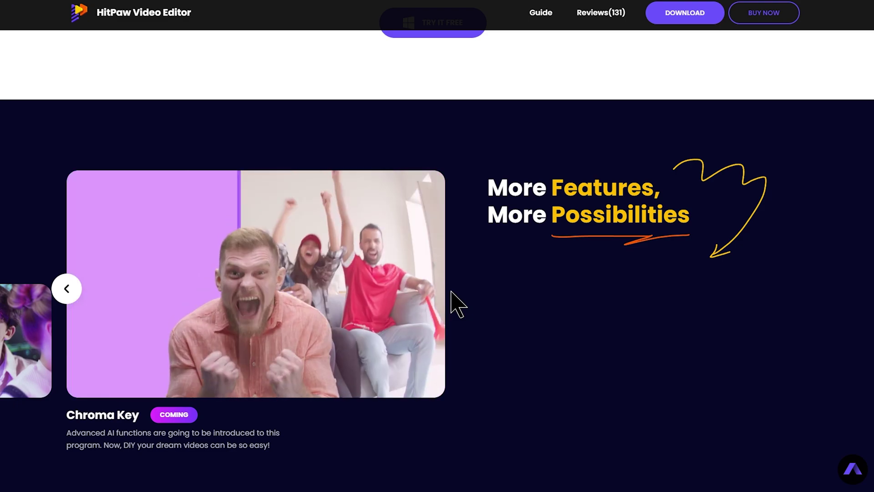